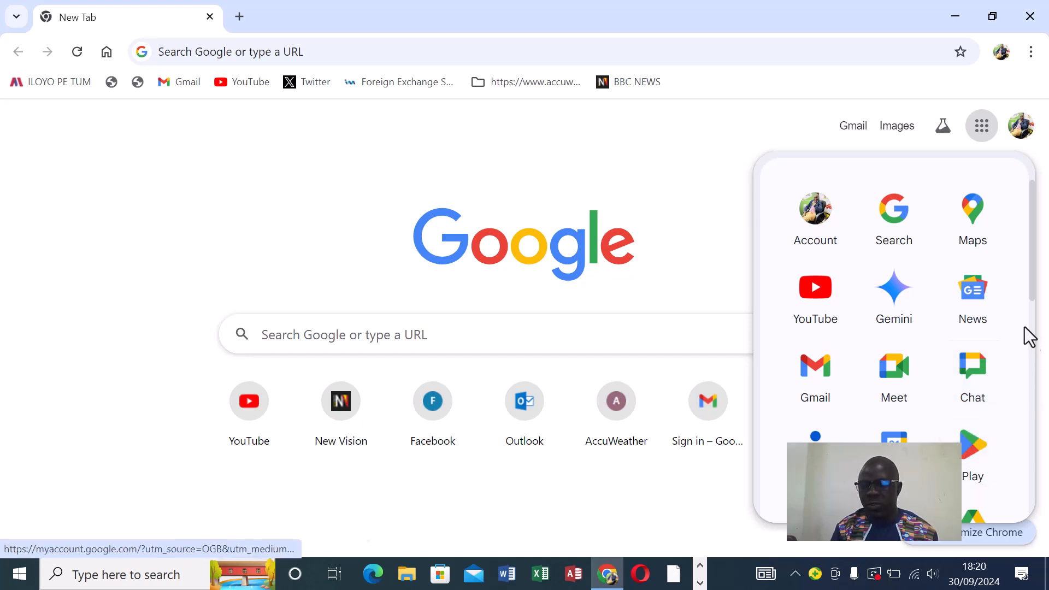
Open Google Drive from the Google apps and create a new blank Google Form
drag(1034, 296, 1039, 348)
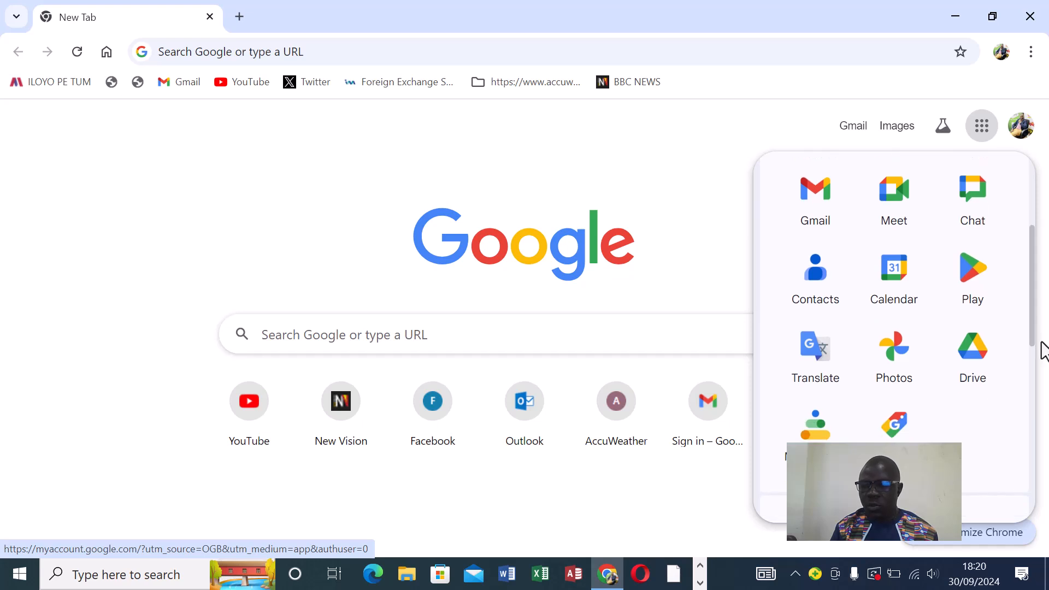
click(989, 367)
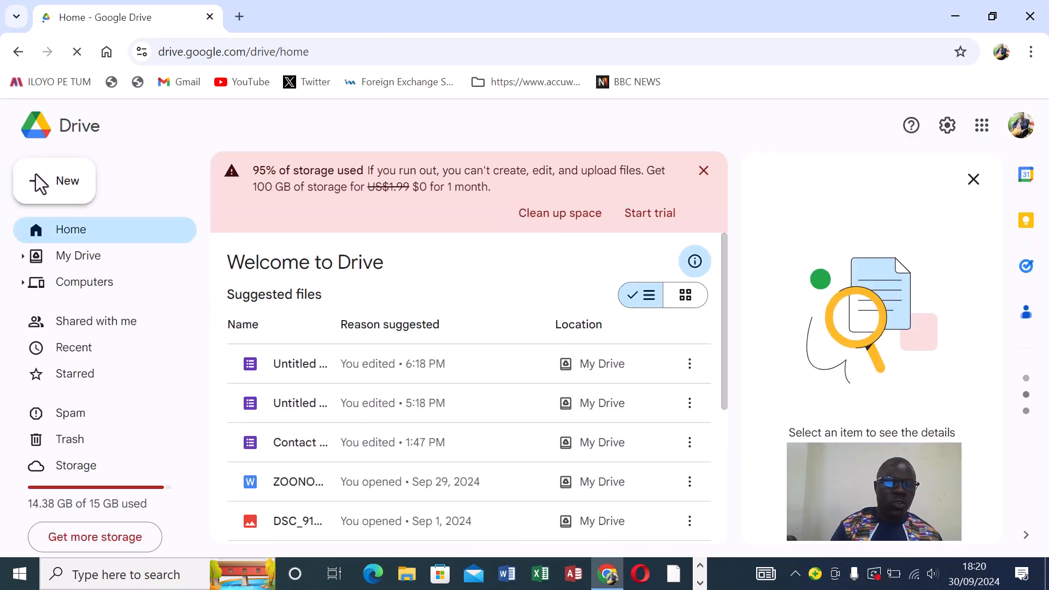
click(53, 188)
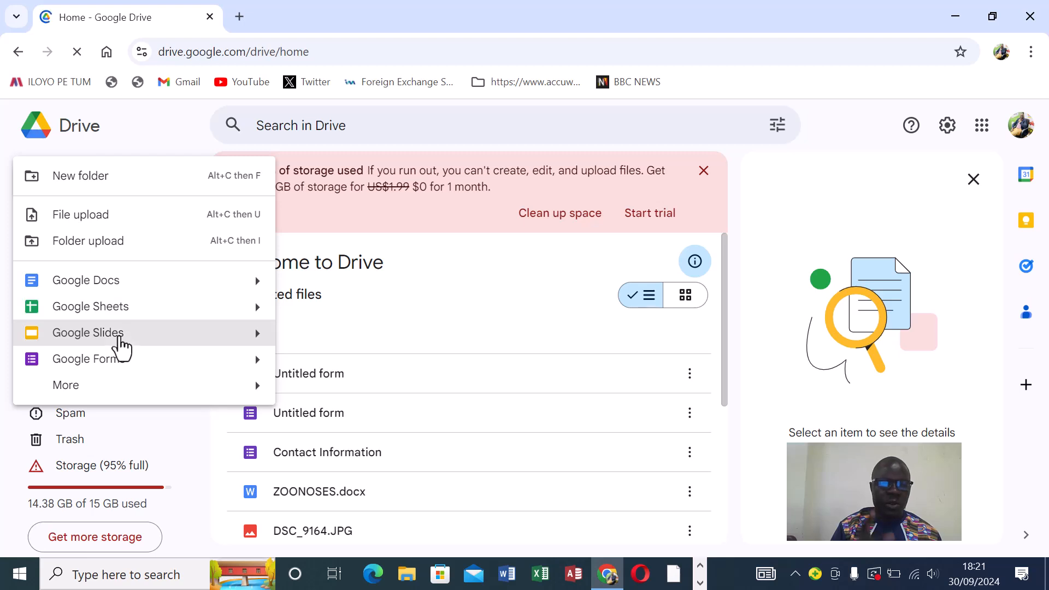
click(106, 372)
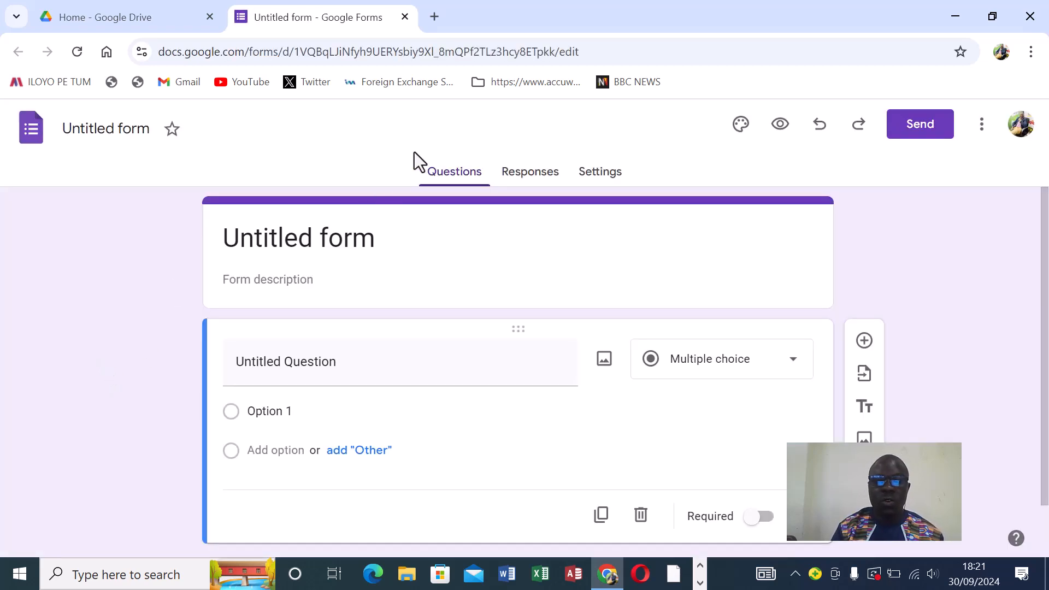
key(F9)
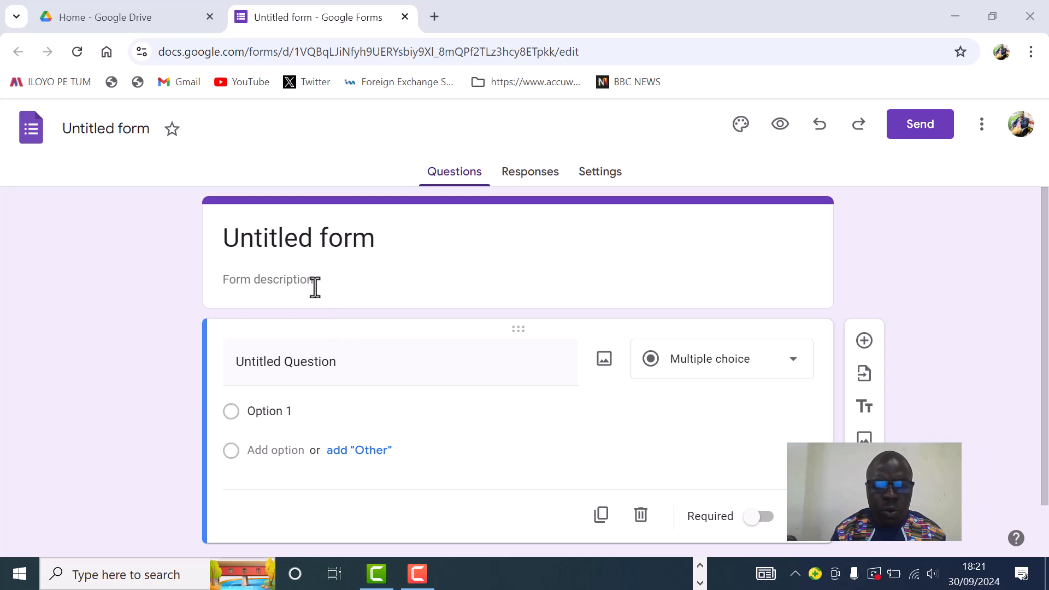
Replace the form's title with "FORM 1"
click(357, 241)
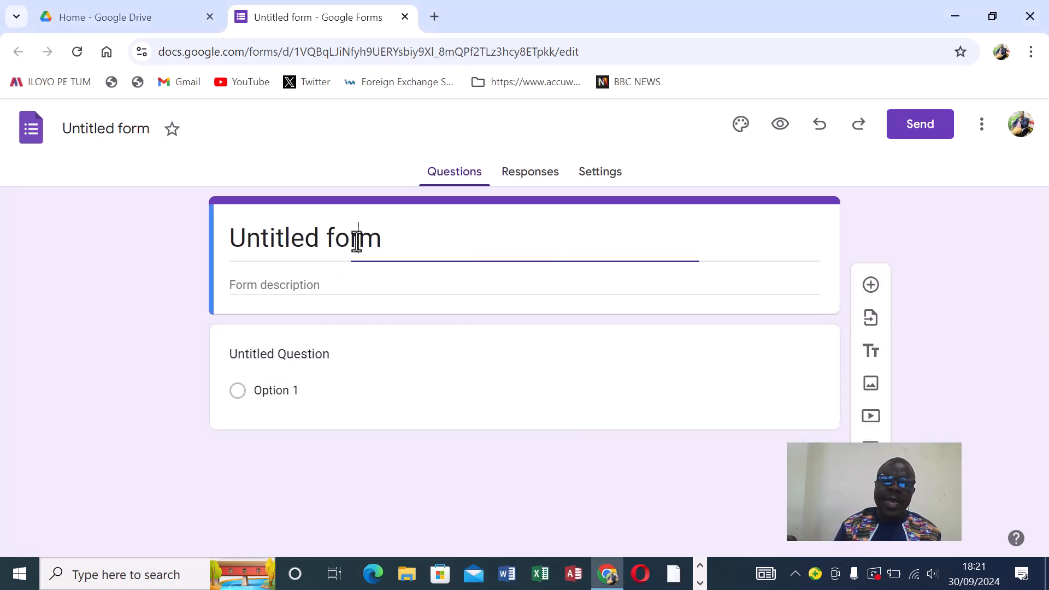
key(Delete)
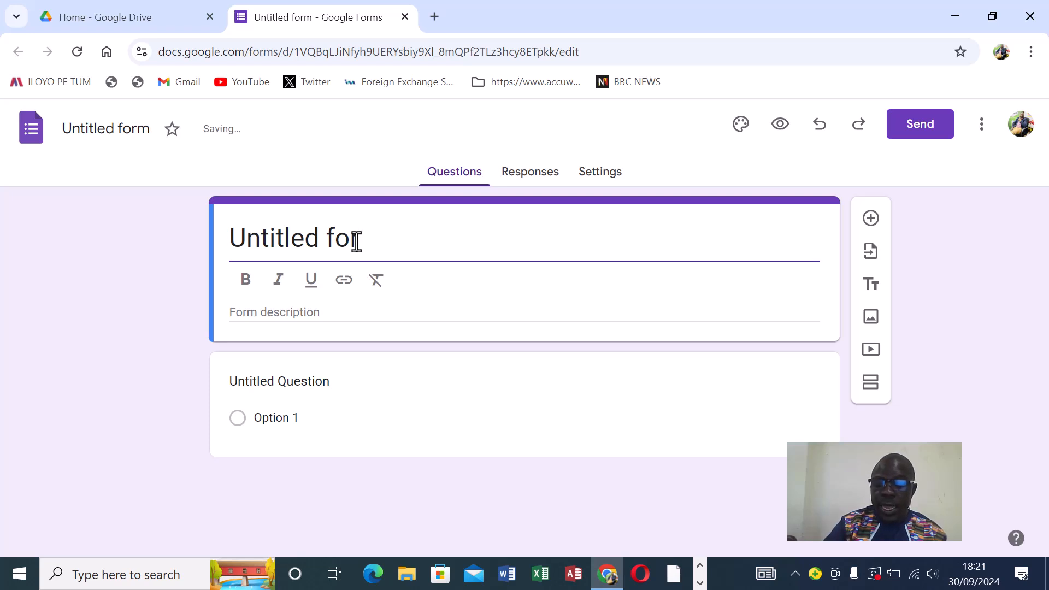
key(BackSpace)
key(BackSpace)
key(BackSpace)
key(BackSpace)
key(BackSpace)
key(BackSpace)
key(BackSpace)
key(BackSpace)
key(BackSpace)
key(BackSpace)
key(BackSpace)
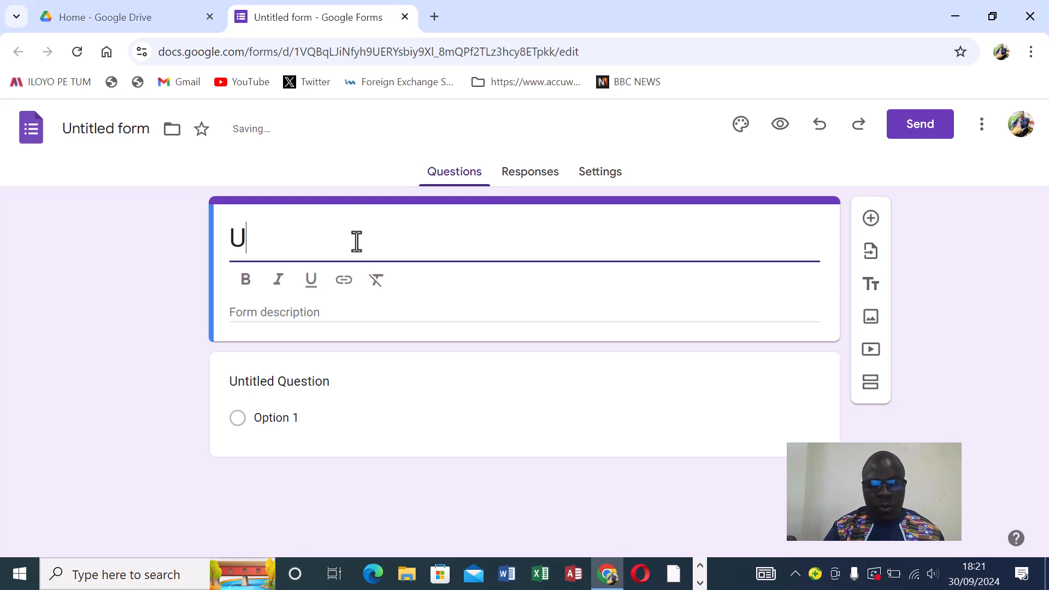
text(F)
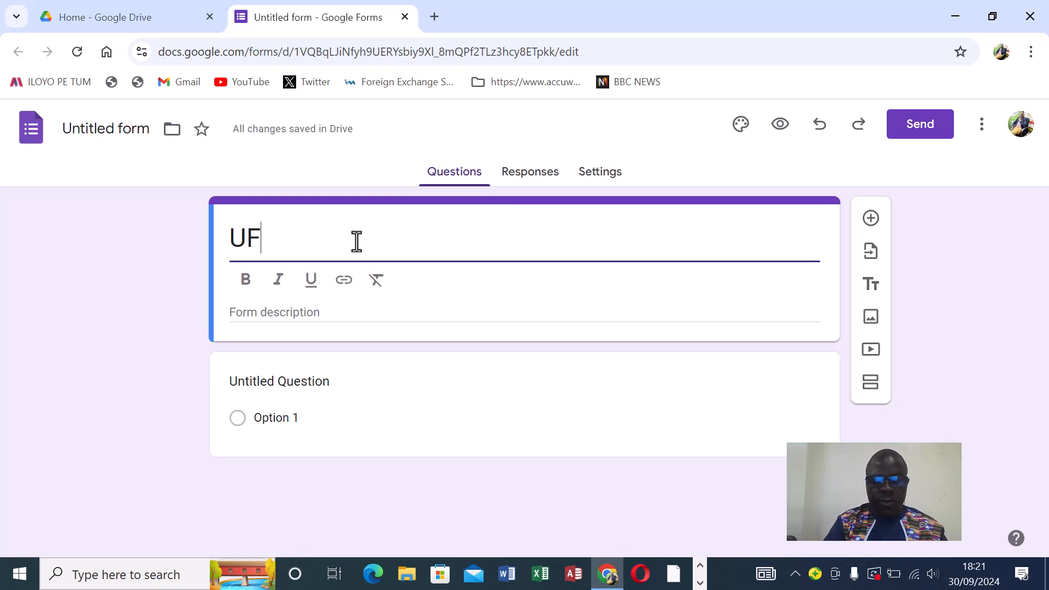
text(ORM 1)
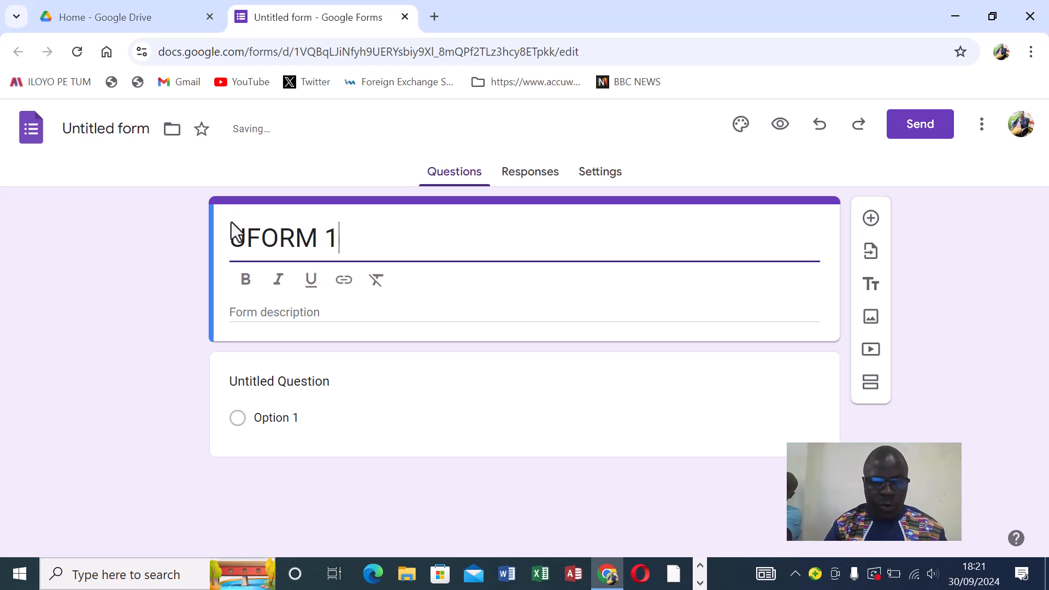
click(247, 238)
key(BackSpace)
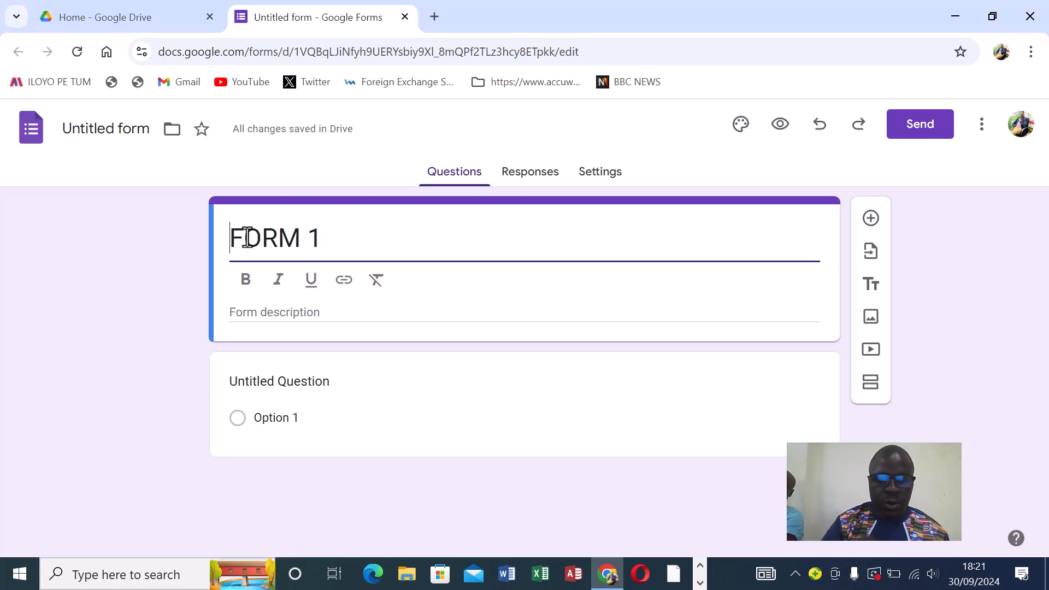
click(276, 310)
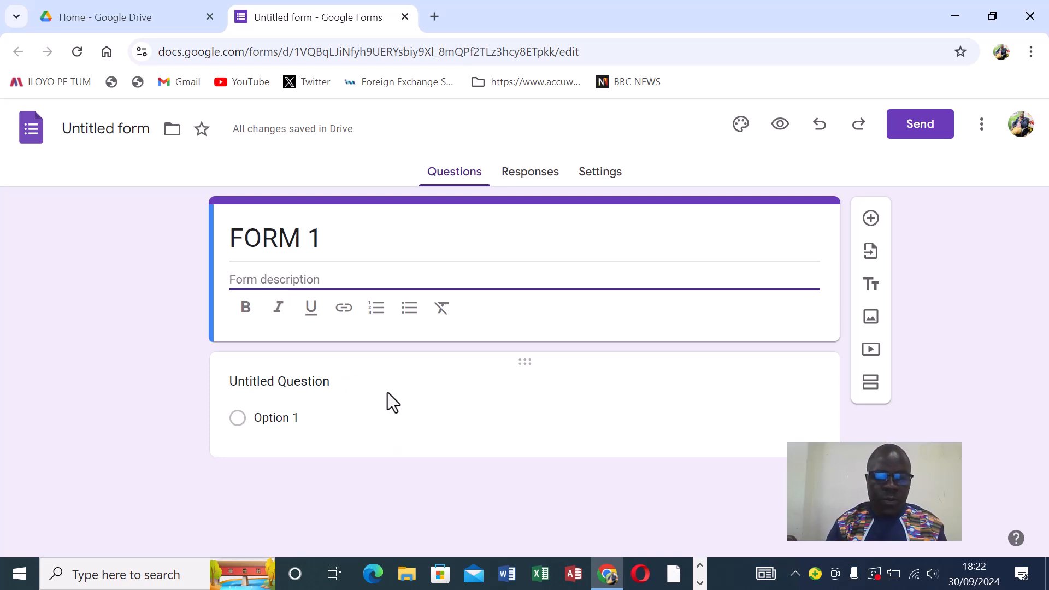
Add a second question below the untitled one and set its answer type to Short answer
click(314, 384)
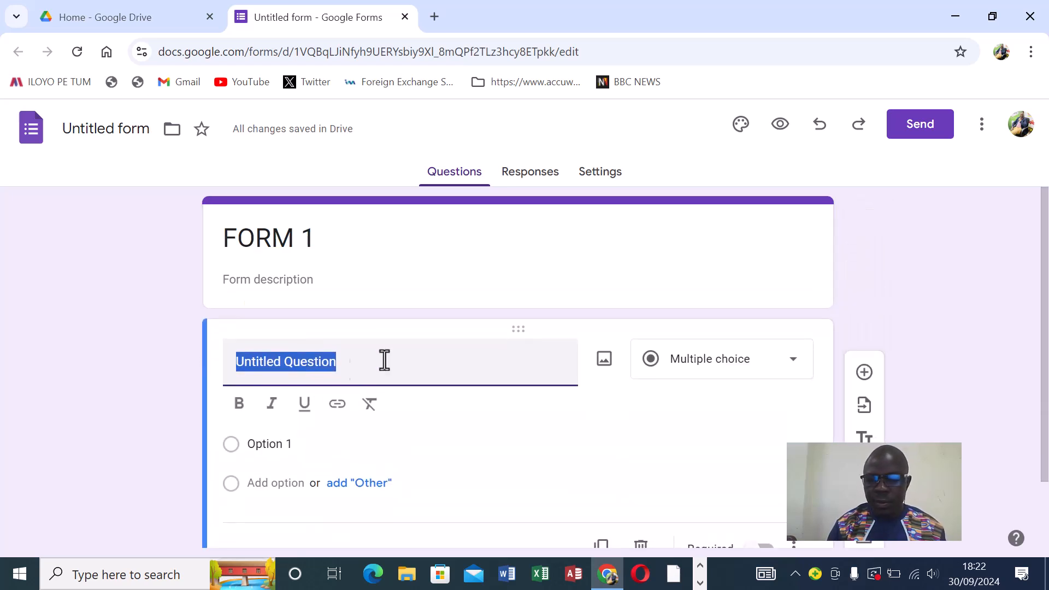
click(864, 372)
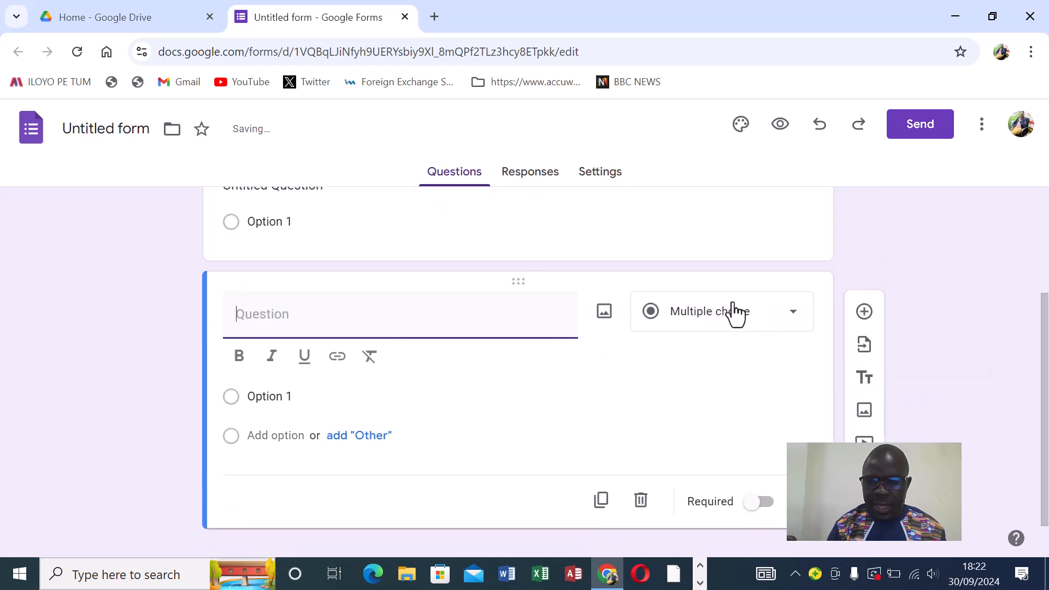
click(792, 320)
click(707, 158)
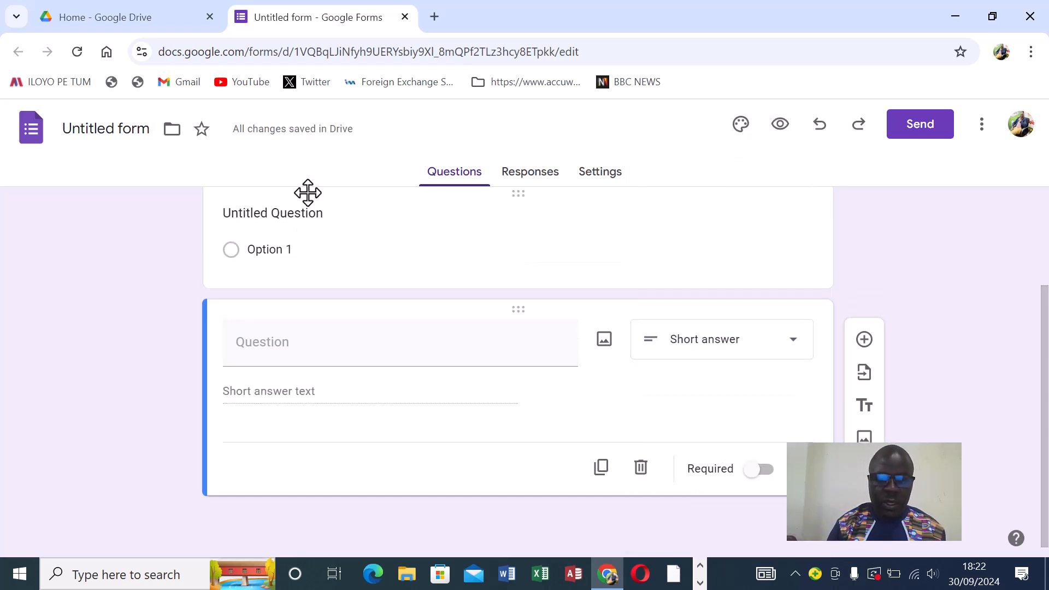
Set the first question's text to "What is your name?" with a short answer
click(306, 213)
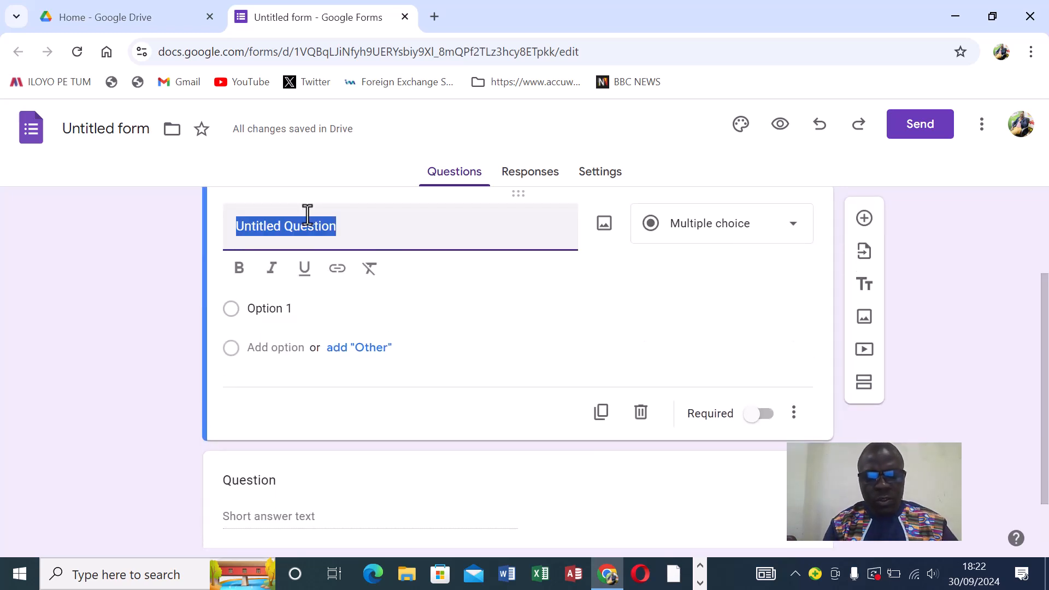
text(wh)
key(BackSpace)
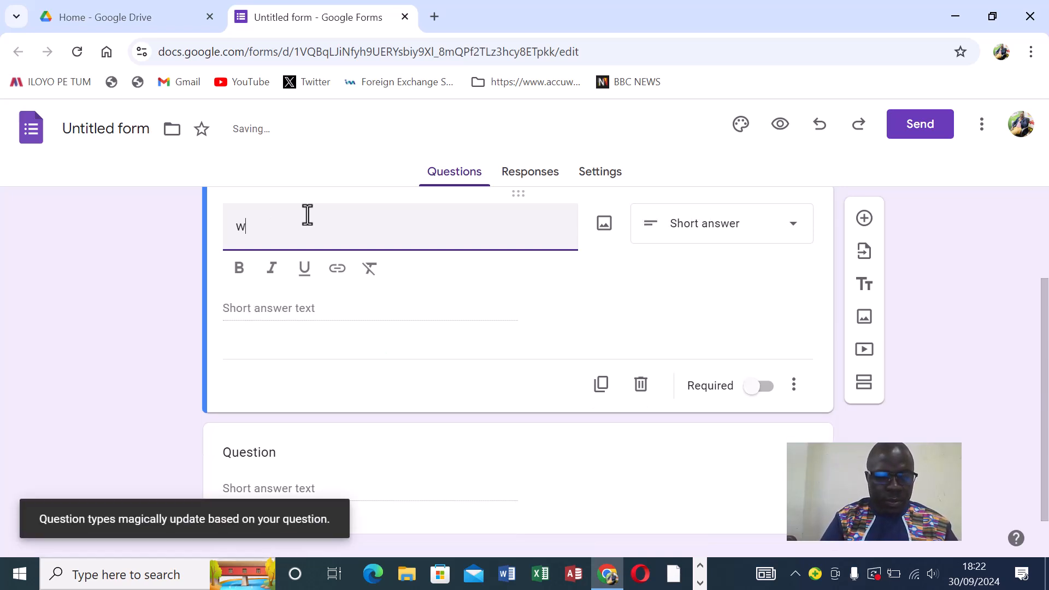
key(BackSpace)
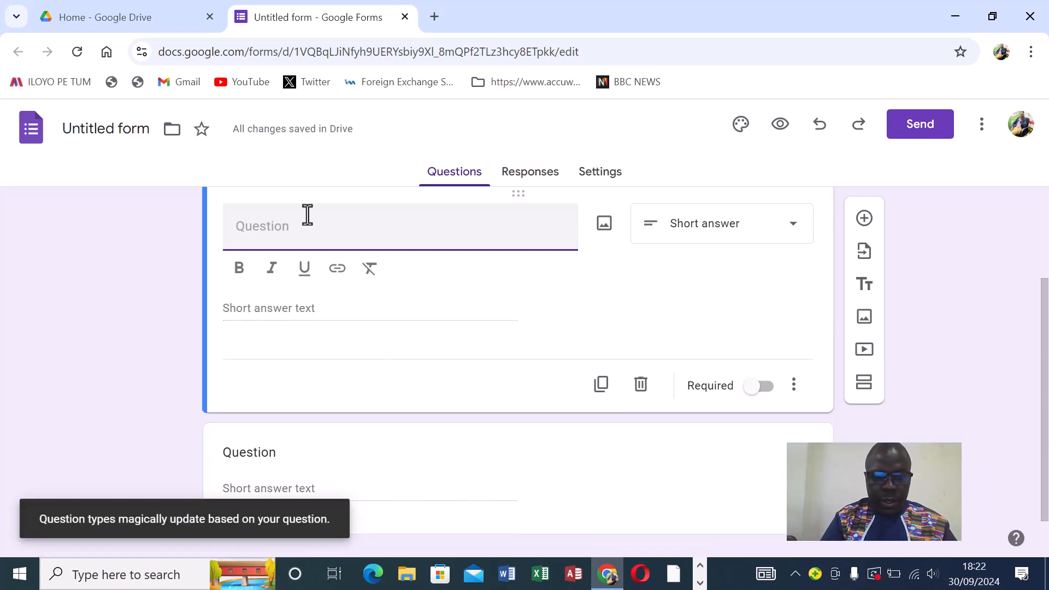
text(wAH)
key(BackSpace)
key(BackSpace)
key(BackSpace)
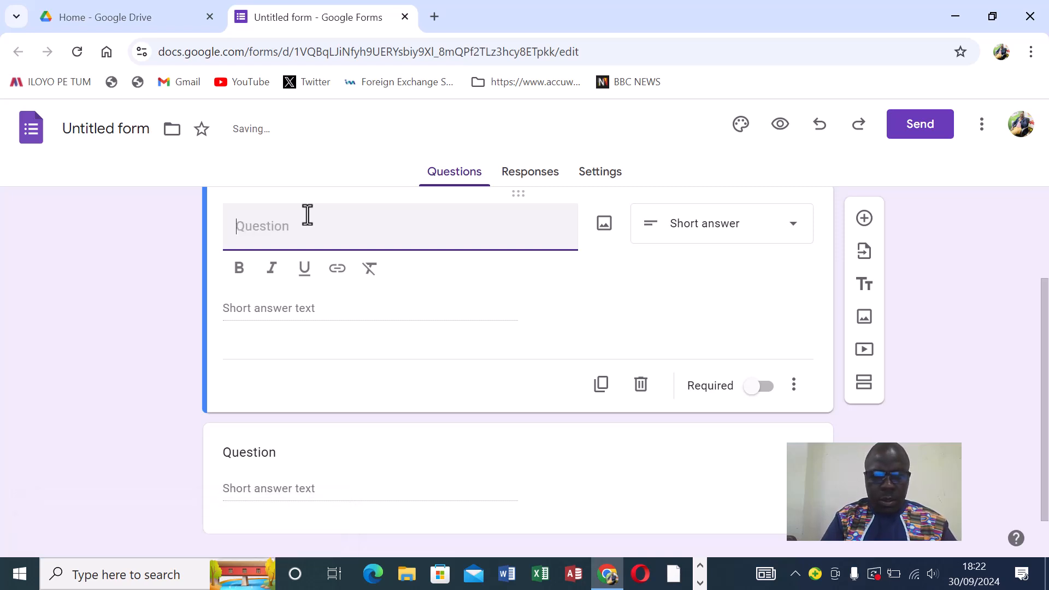
text(What is y)
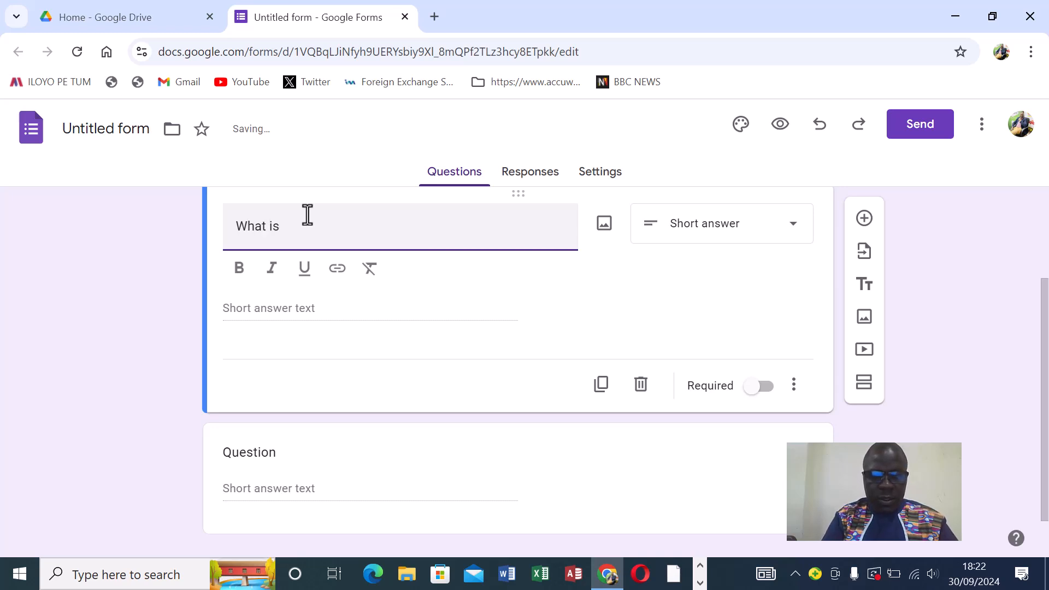
text(our)
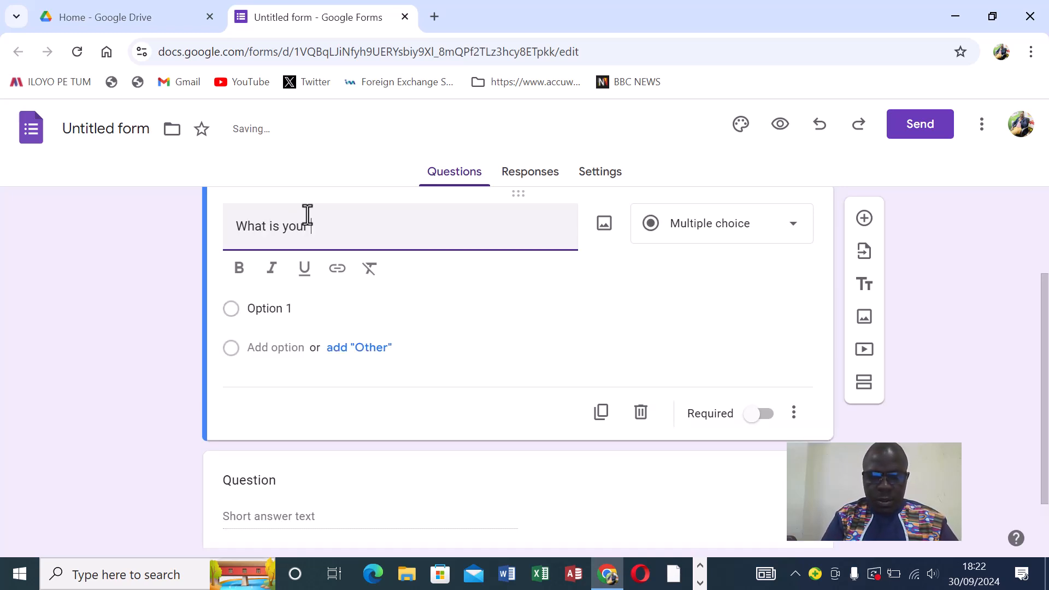
text( e)
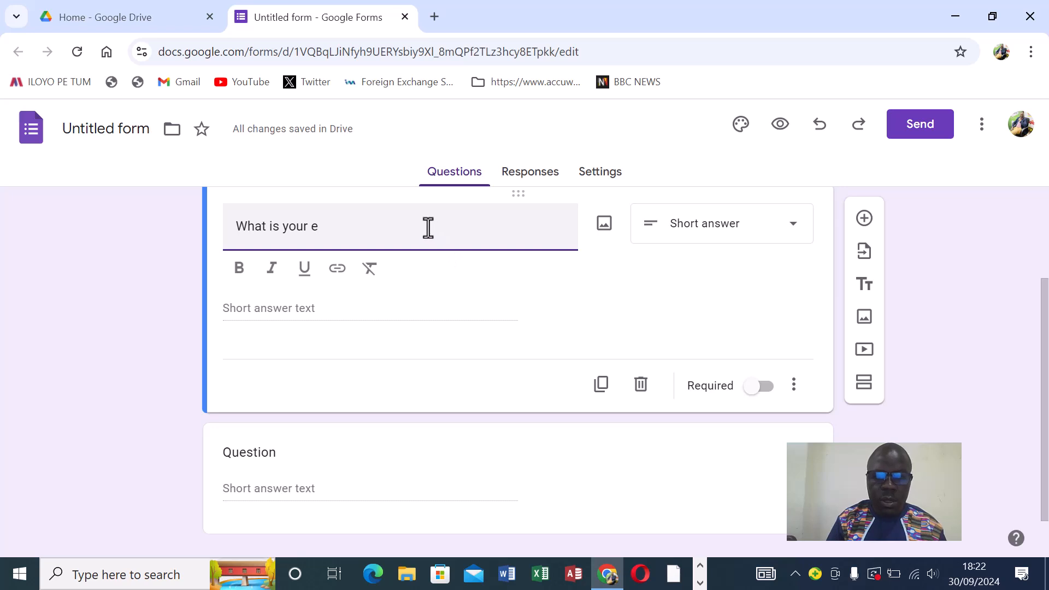
key(BackSpace)
text(name)
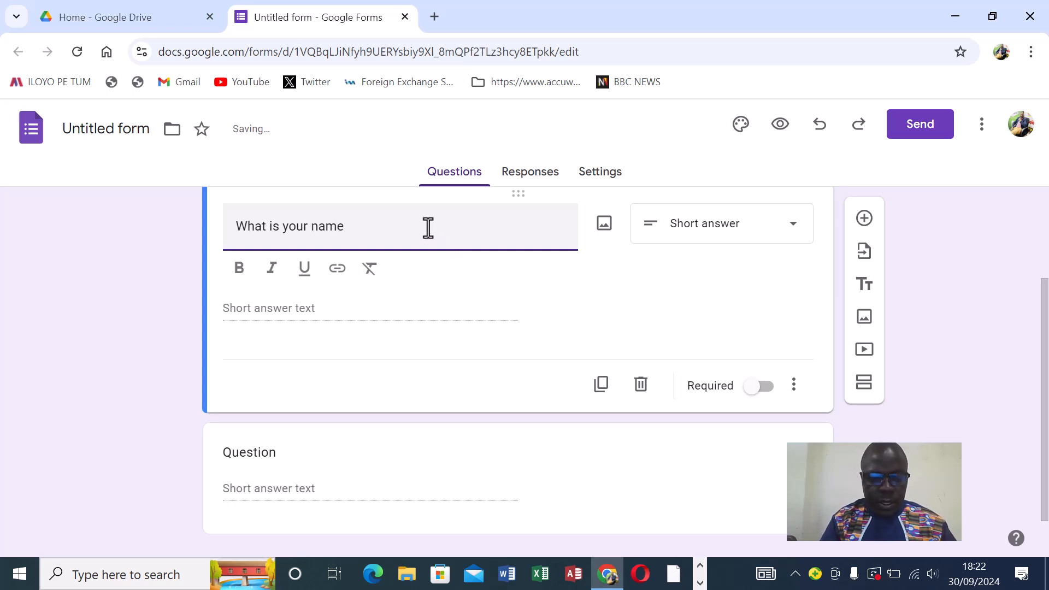
text(?)
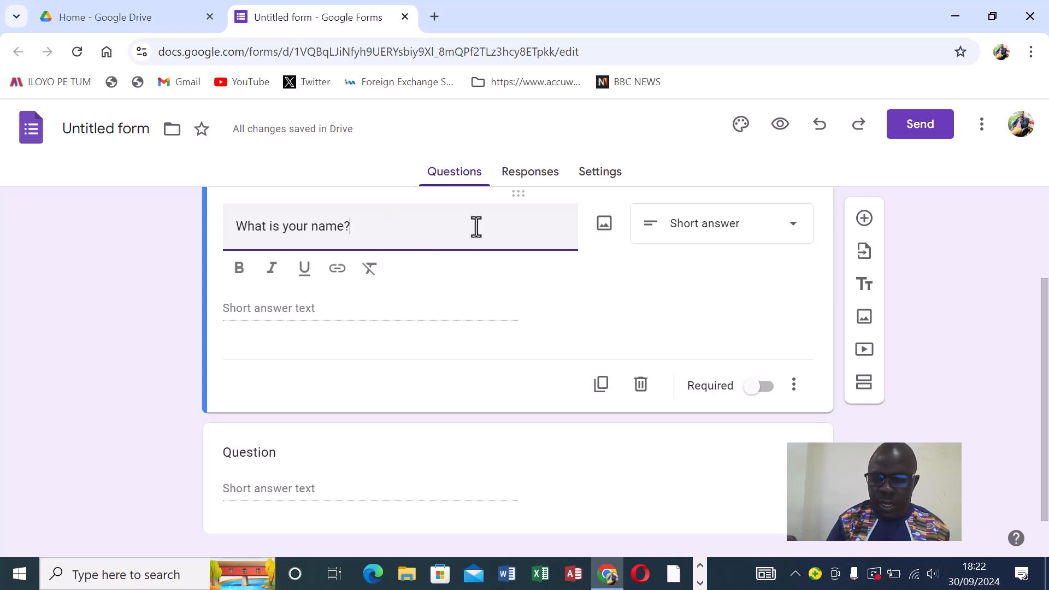
click(368, 304)
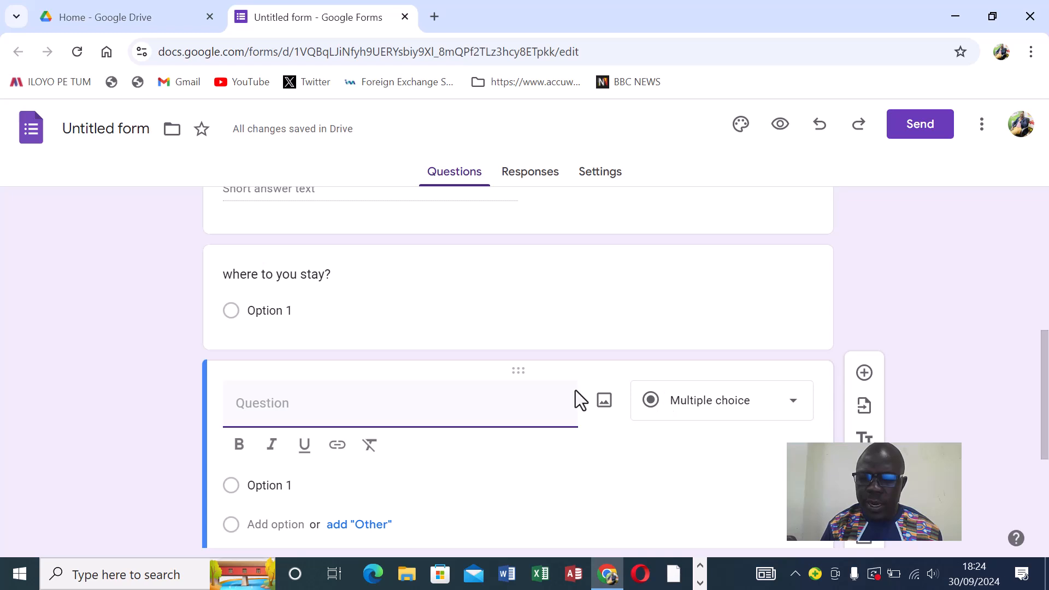
Look through the answer types available for the new blank question, keeping Multiple choice
click(794, 412)
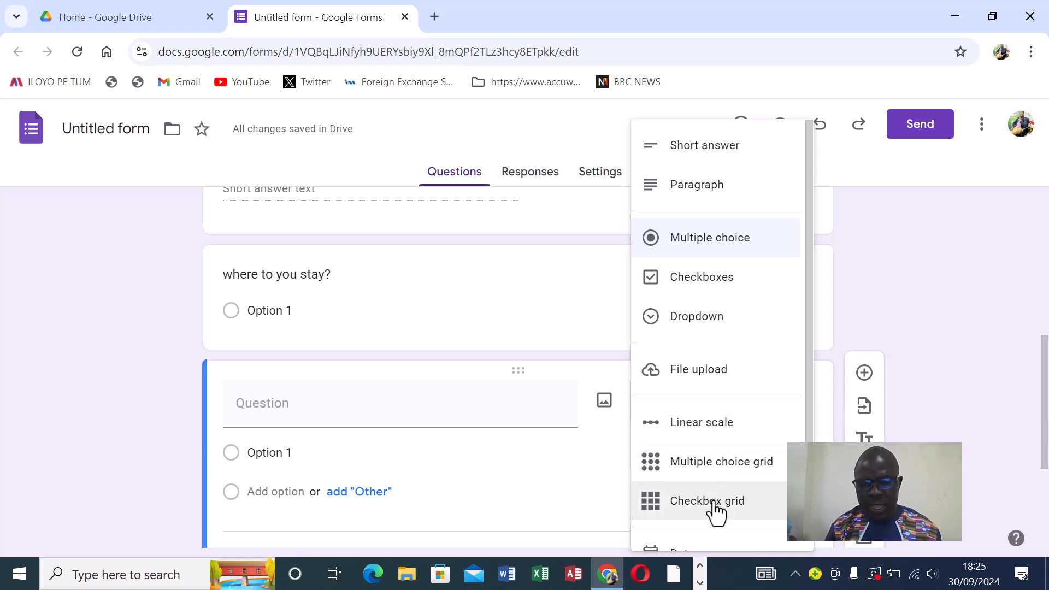
drag(809, 472, 834, 573)
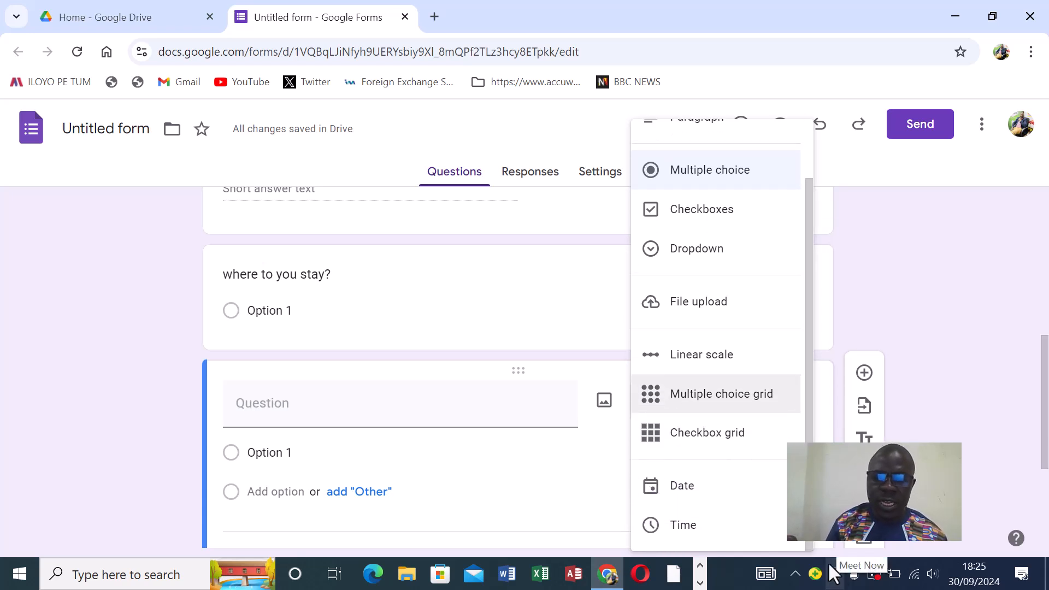
drag(809, 525, 817, 375)
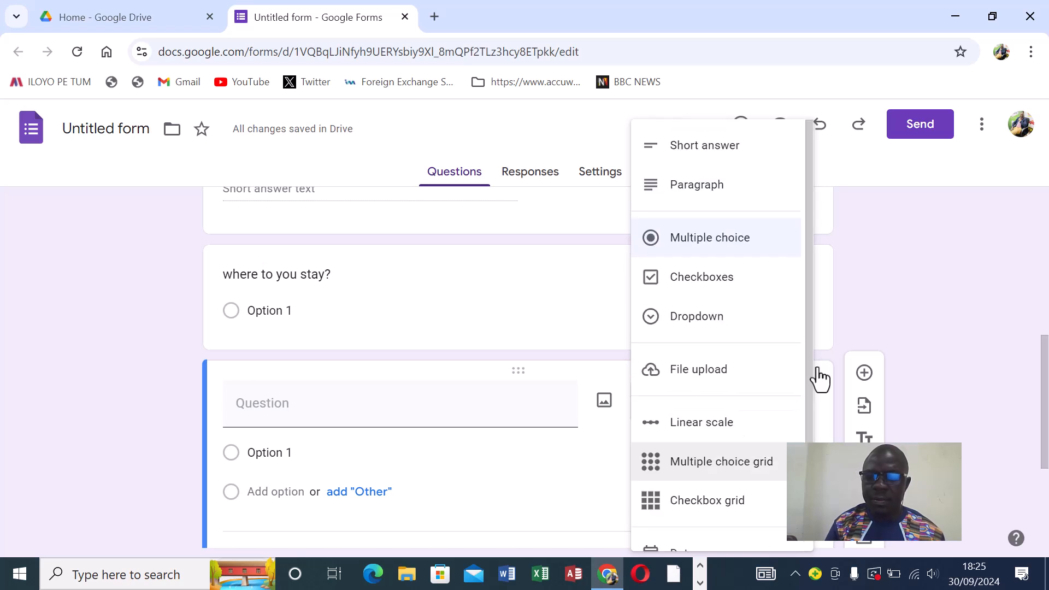
click(685, 252)
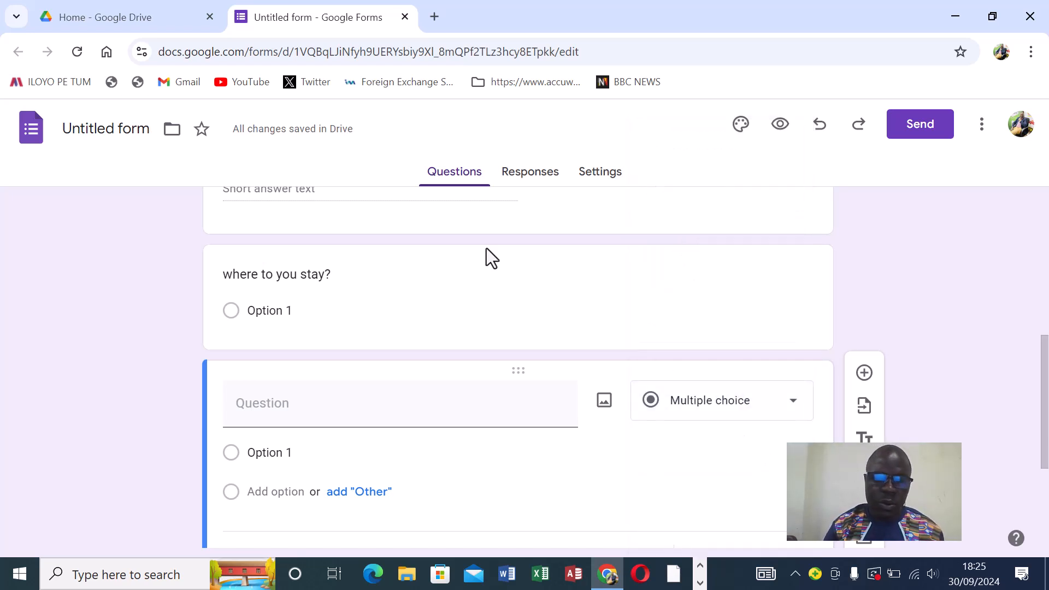
Give the "where to you stay?" question the choices Laroo, Walbongo and wigot, plus an "Other" choice
click(333, 281)
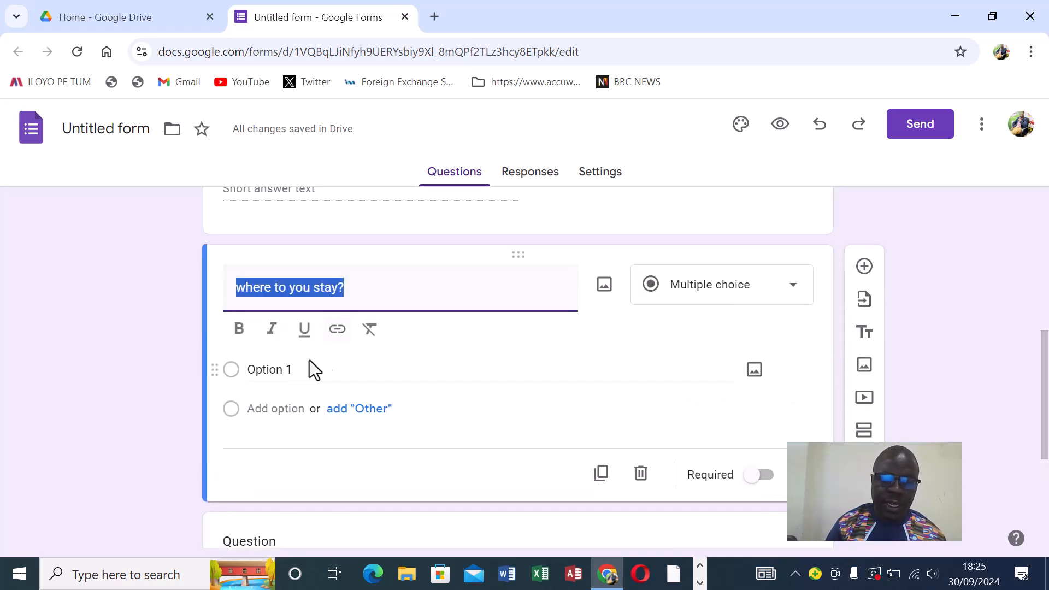
click(233, 372)
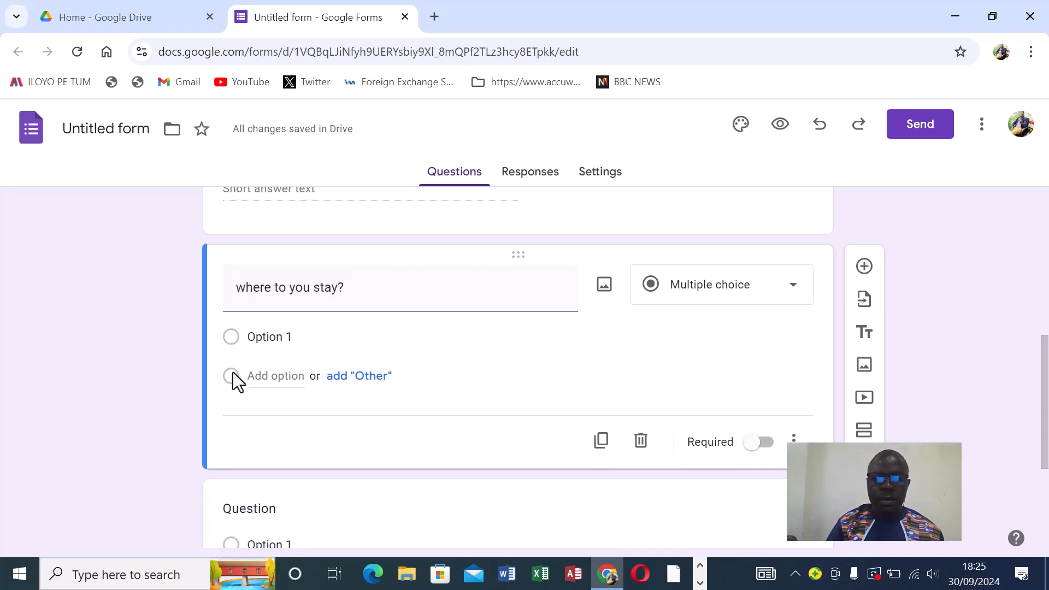
click(235, 336)
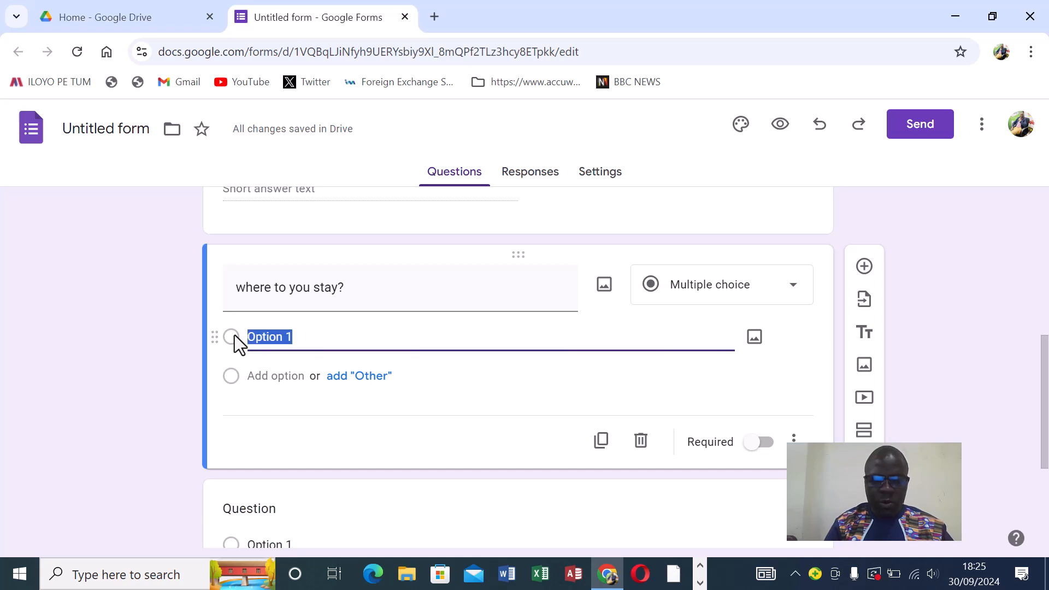
text(Laroo)
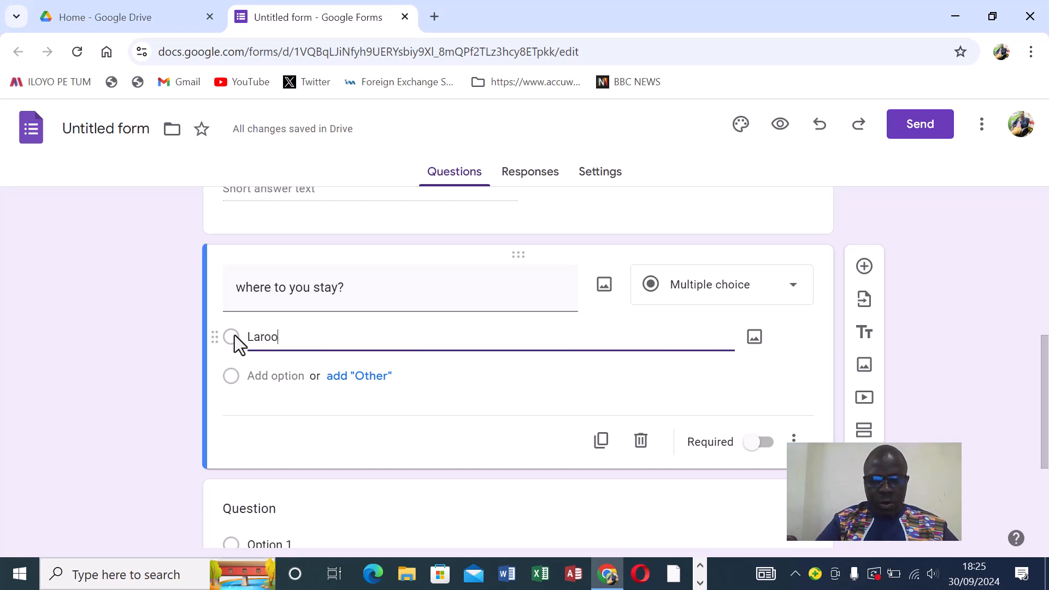
click(273, 375)
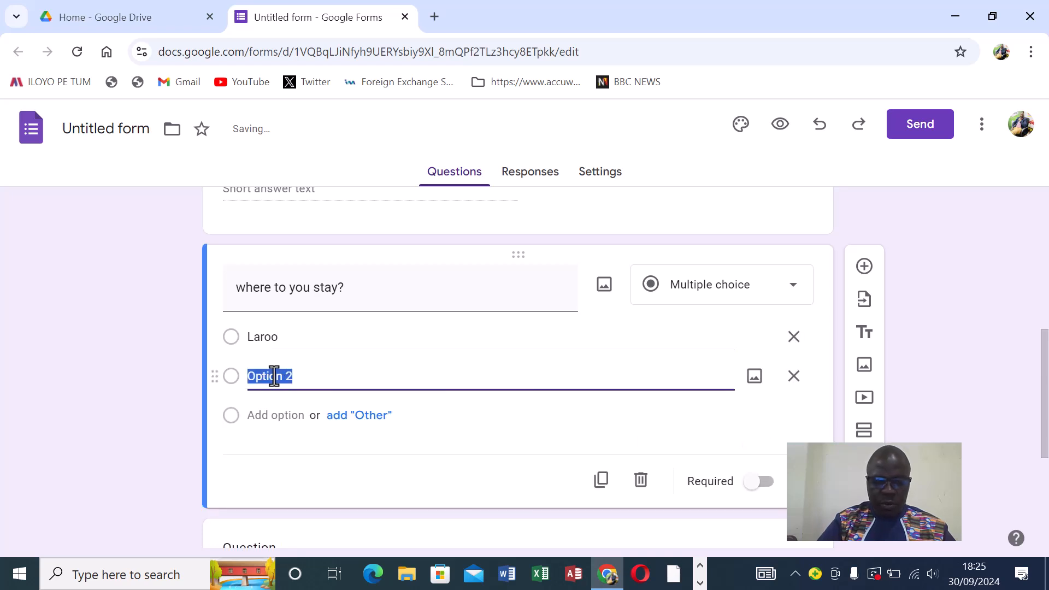
text(Walong)
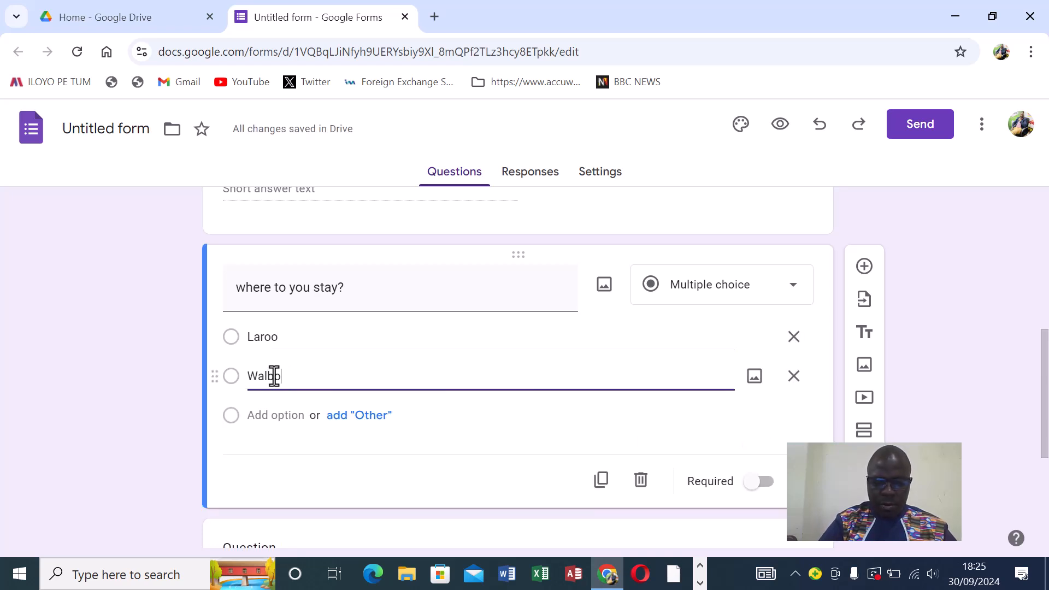
text(o)
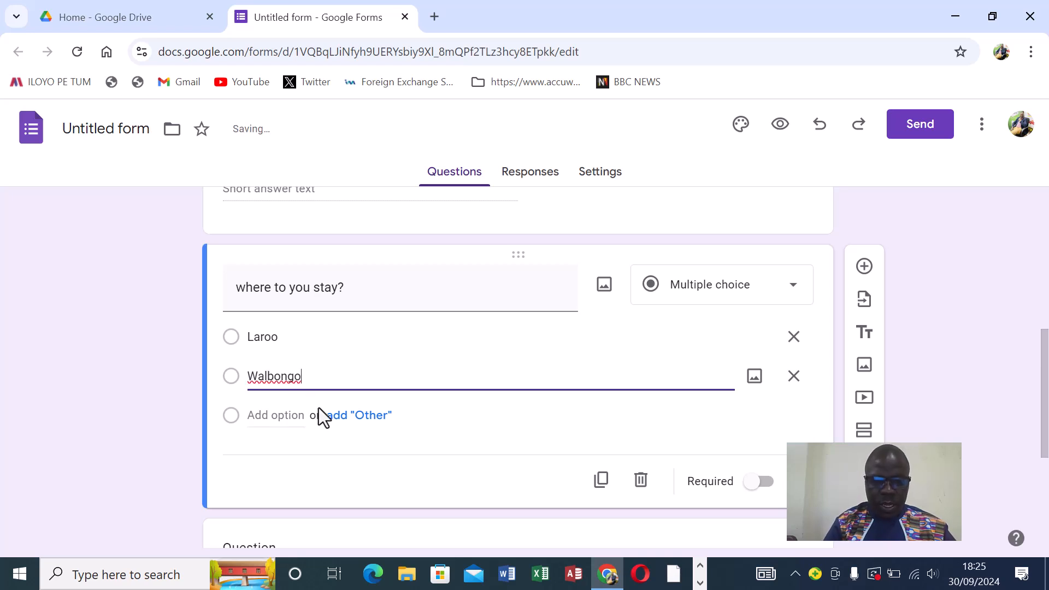
click(286, 415)
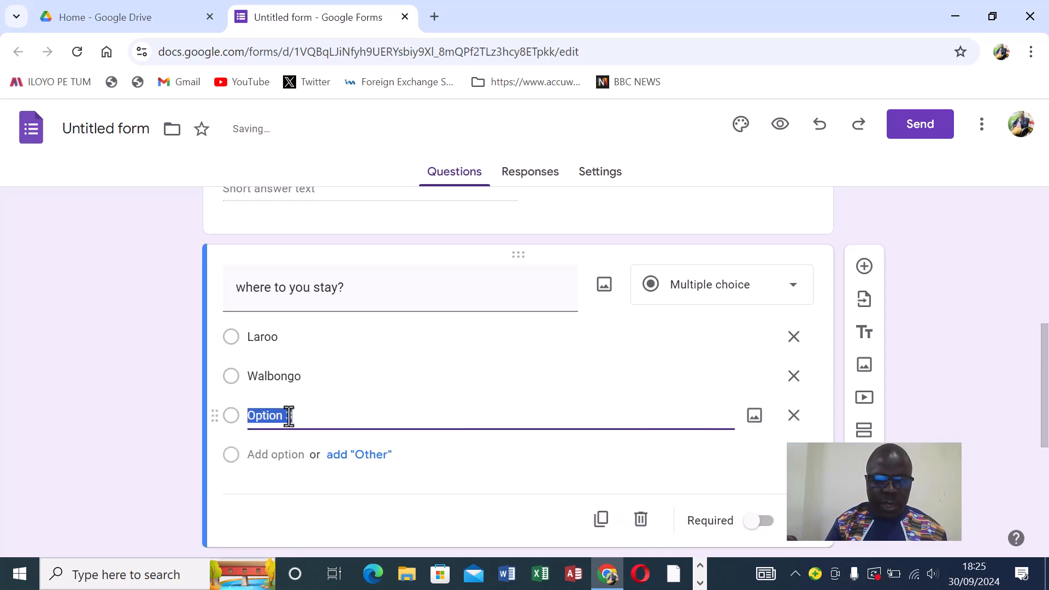
text(wigot)
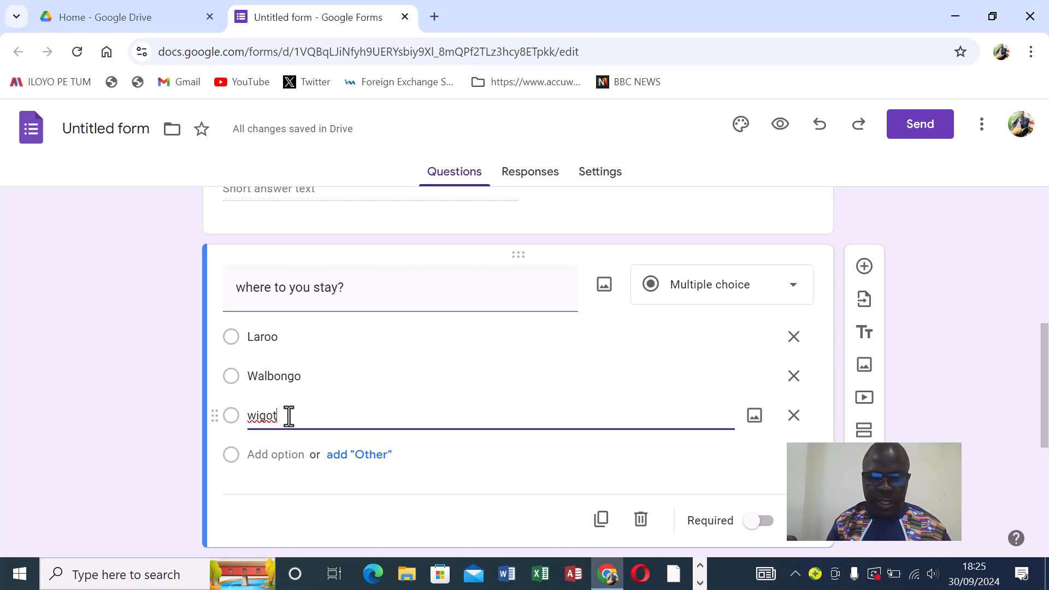
click(368, 459)
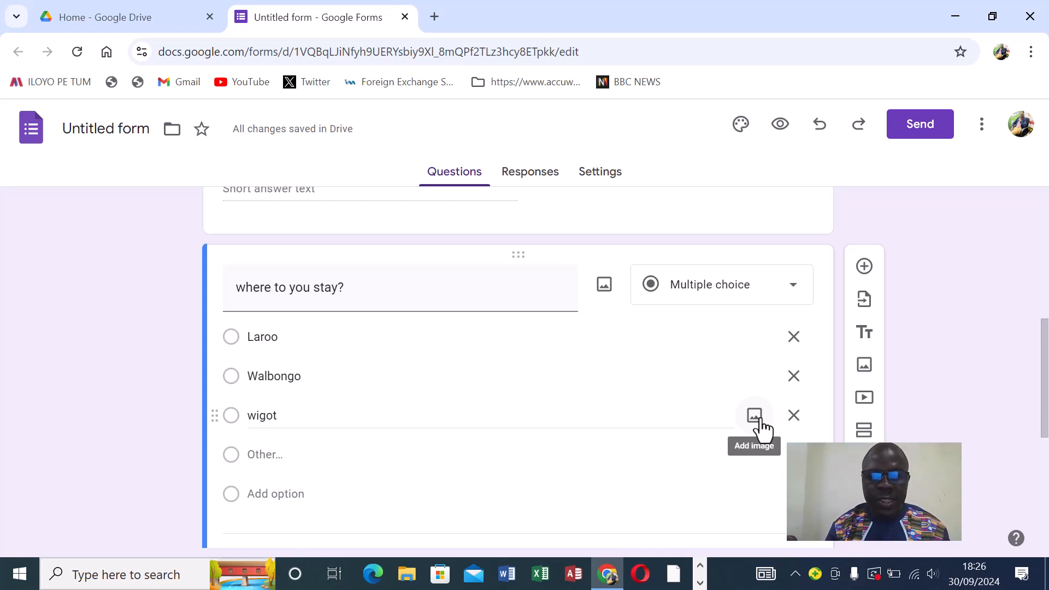
Check the recent forms offered for importing questions, and add a new section after the "where to you stay?" question
click(864, 309)
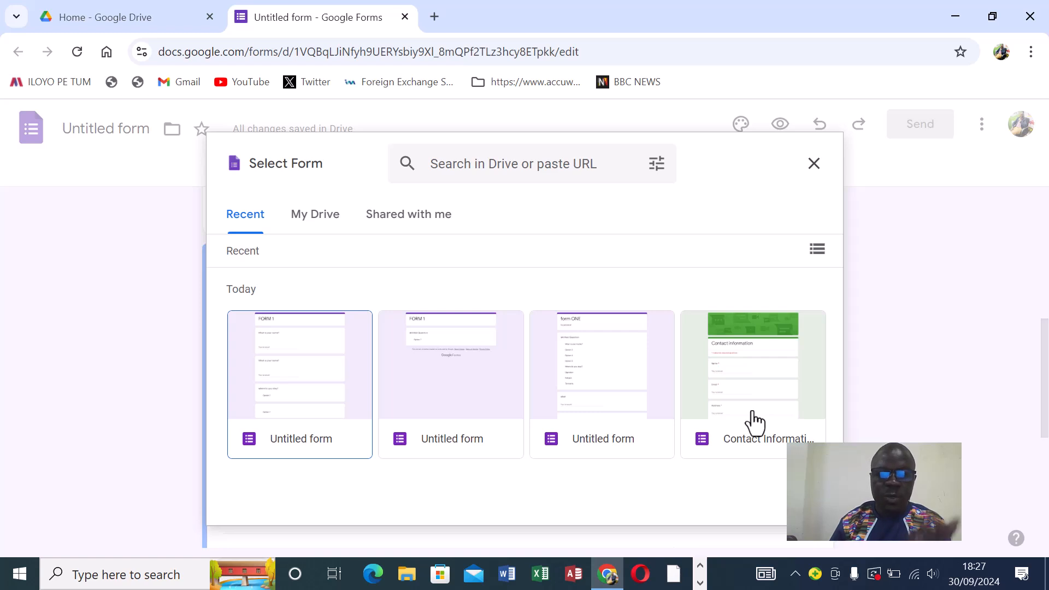
click(813, 164)
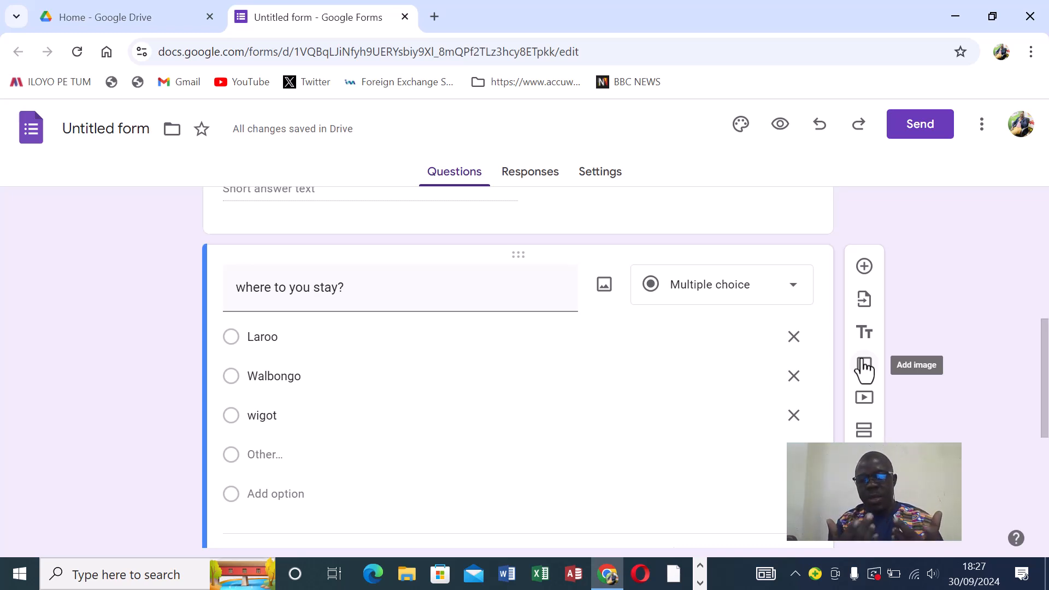
click(862, 431)
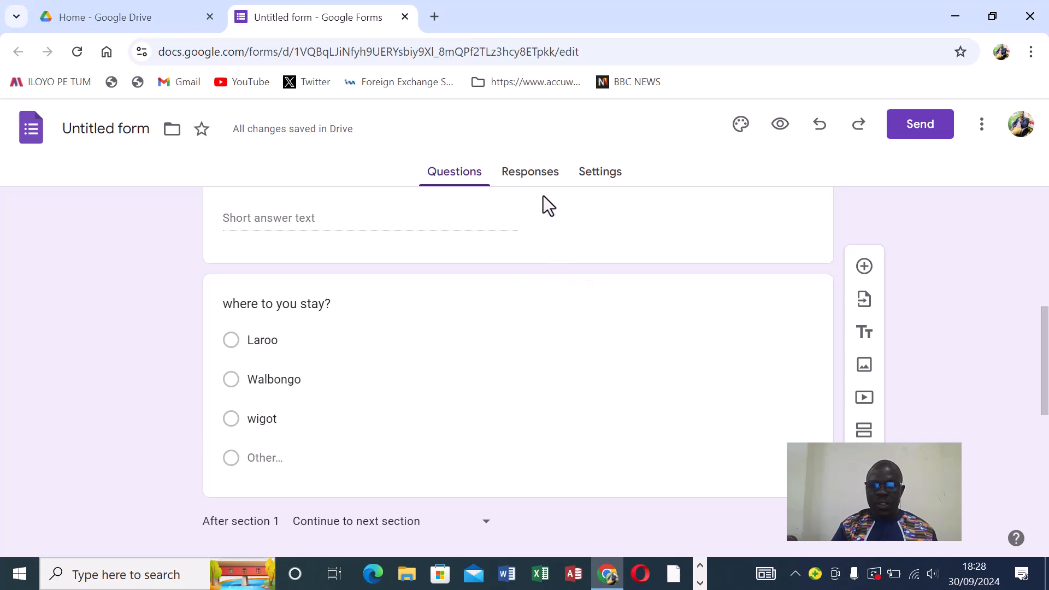
Look over the form's responses page, its response-collection settings and the theme's text style options
click(537, 177)
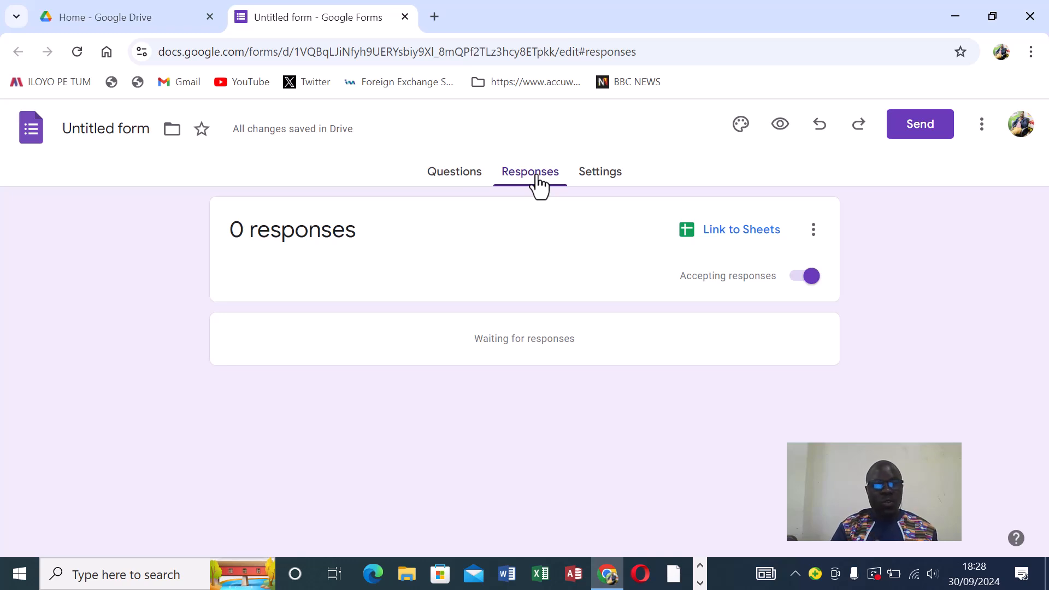
click(609, 177)
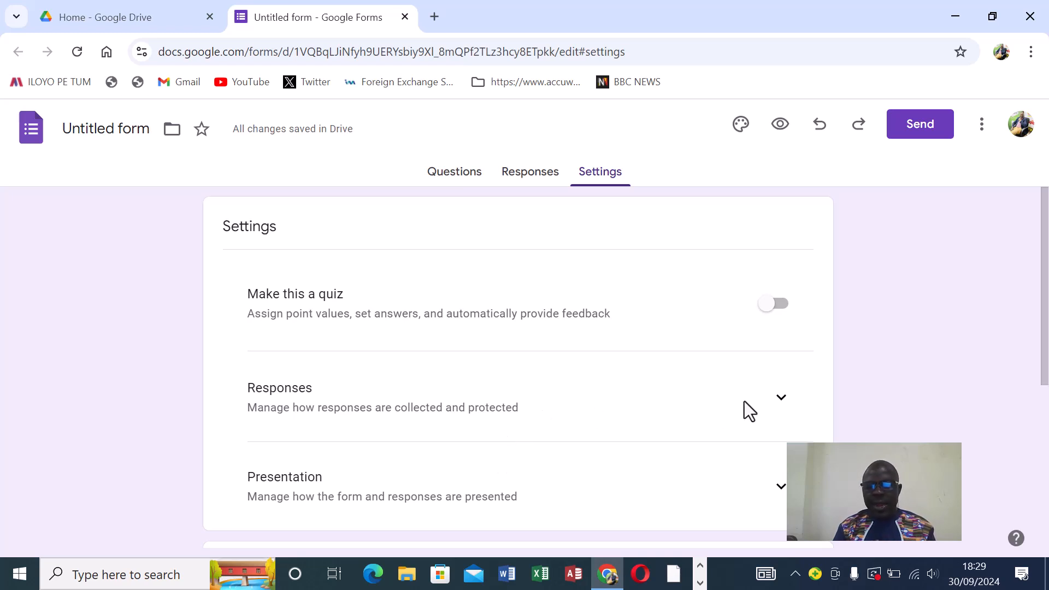
click(781, 398)
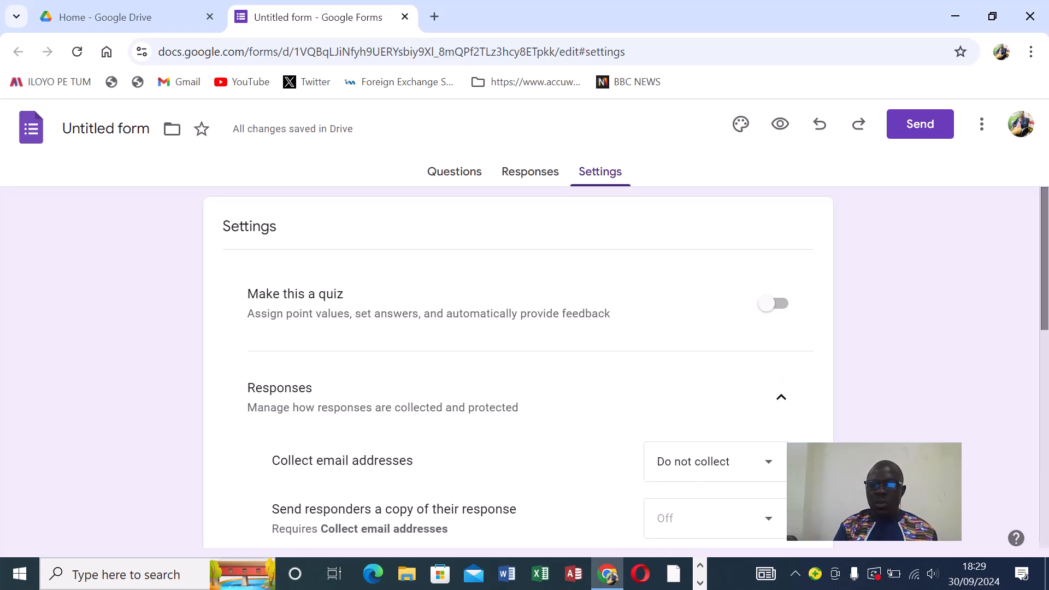
drag(1045, 304, 1045, 469)
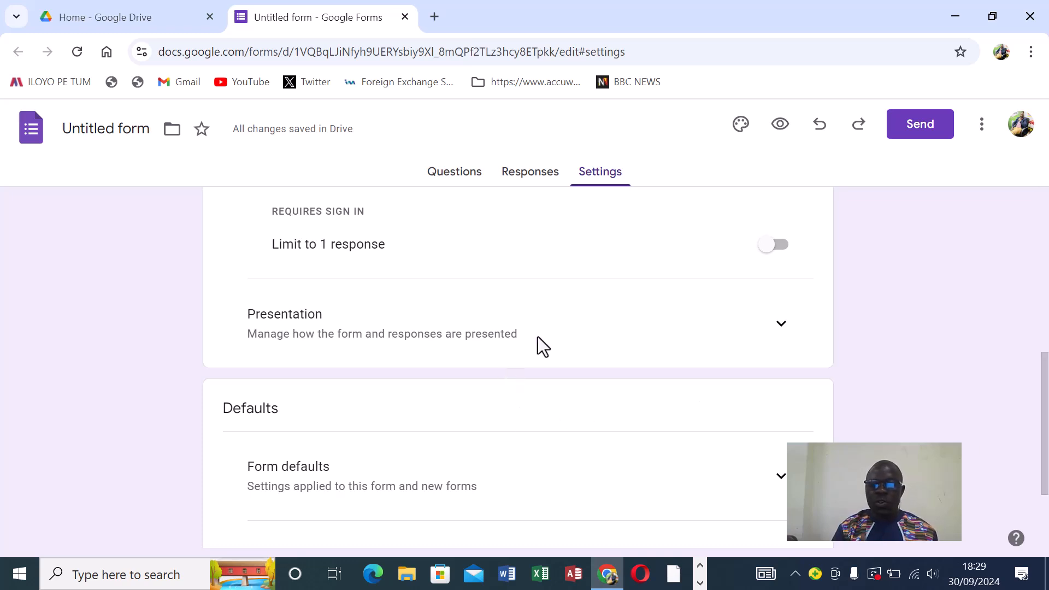
drag(1045, 361, 1047, 149)
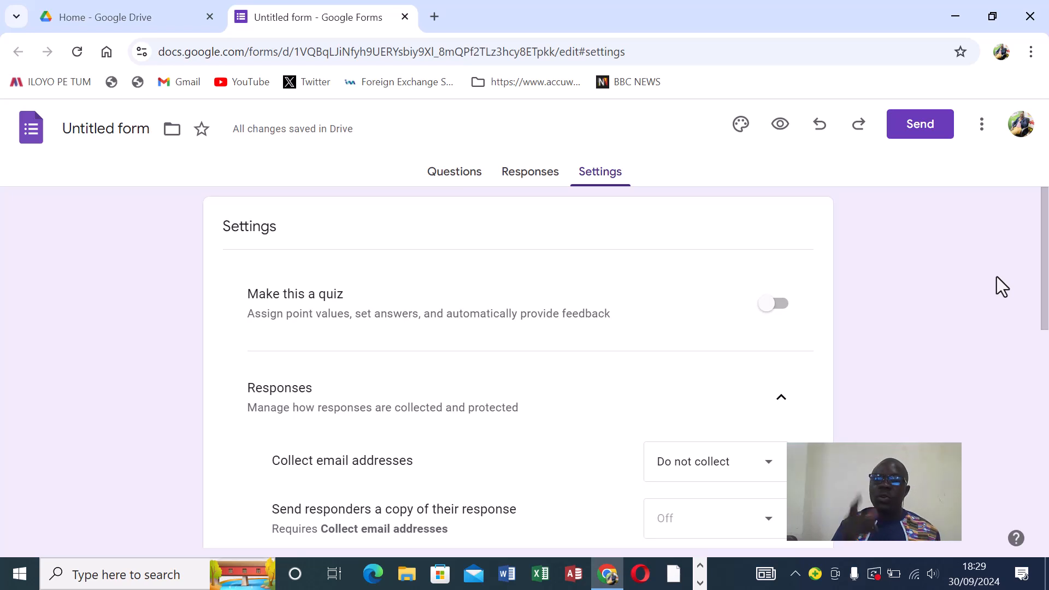
click(741, 124)
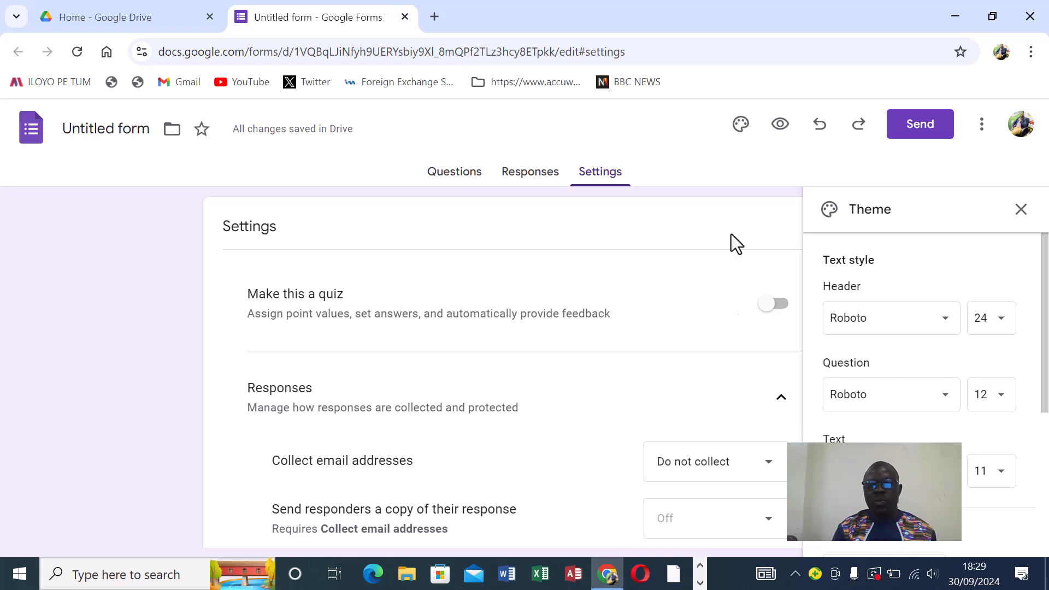
Preview the form as respondents see it and read through all questions of the first section
click(780, 124)
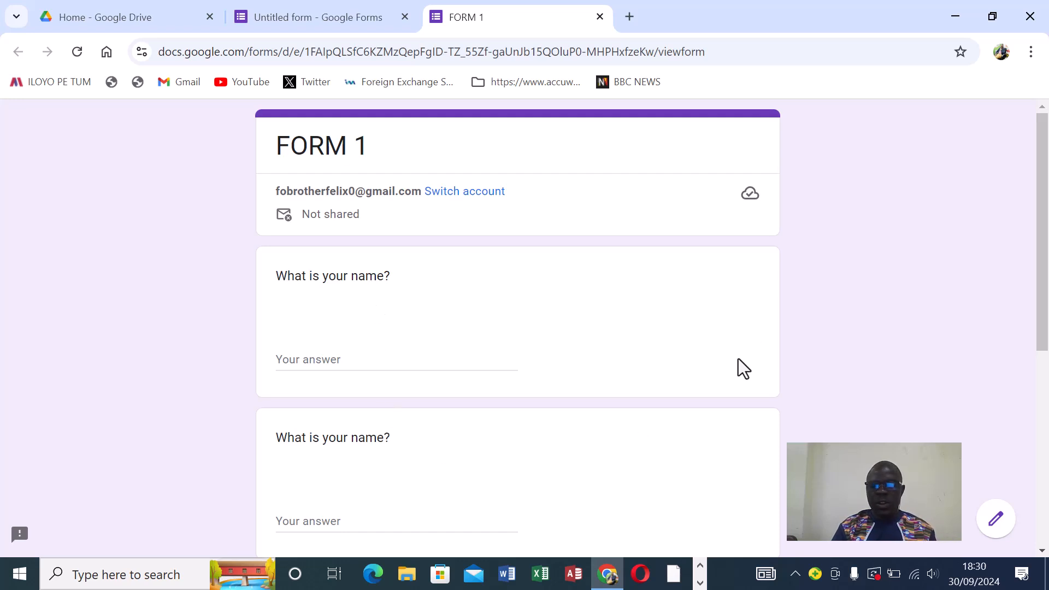
drag(1044, 295, 1046, 430)
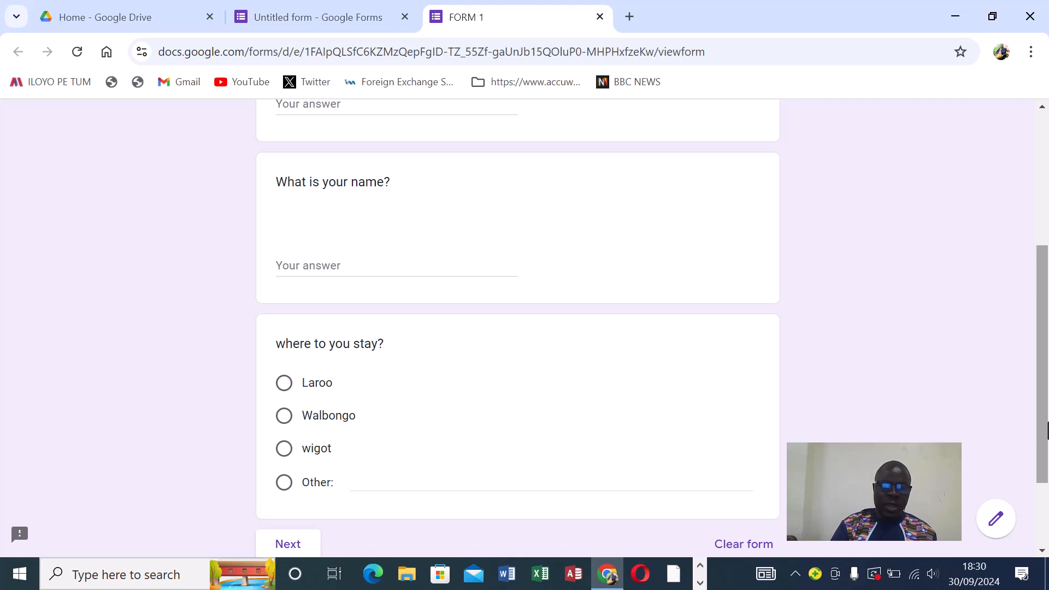
drag(1046, 430, 1047, 517)
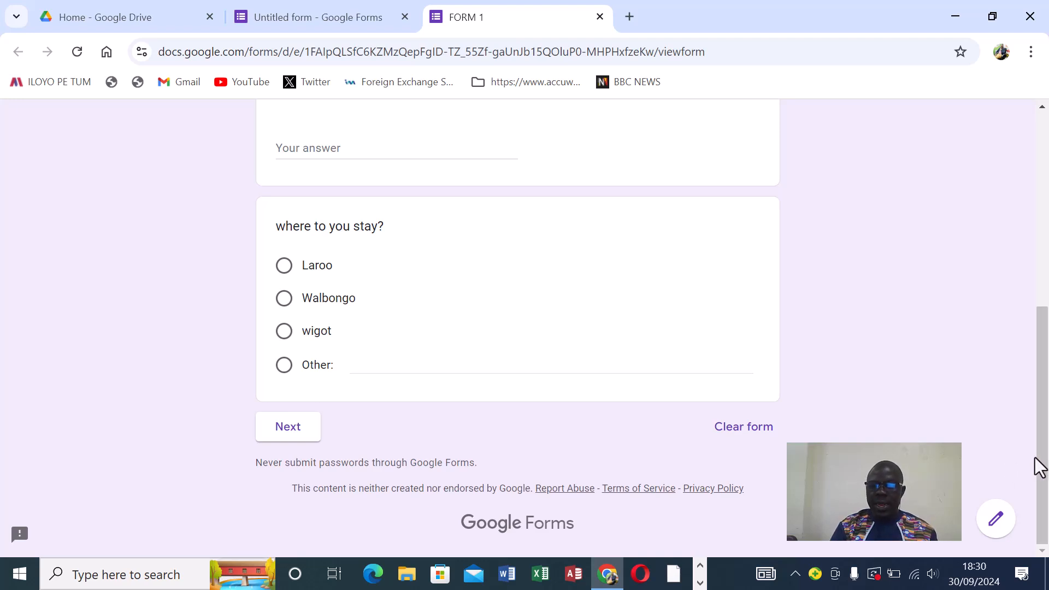
drag(1041, 445, 1045, 215)
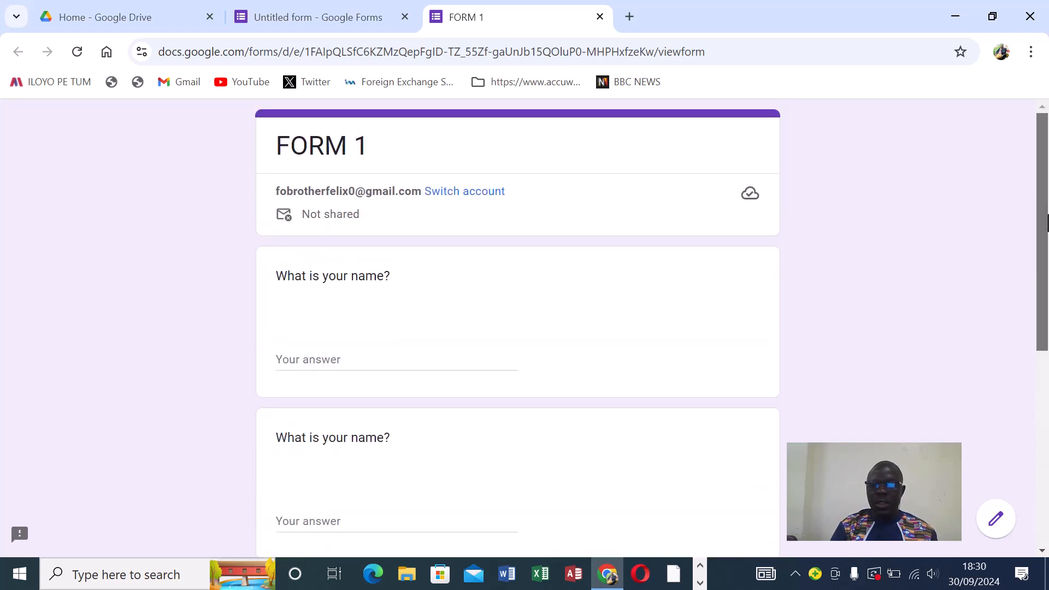
Return to the form editor and review the responses page, the settings and the form's additional actions
click(347, 24)
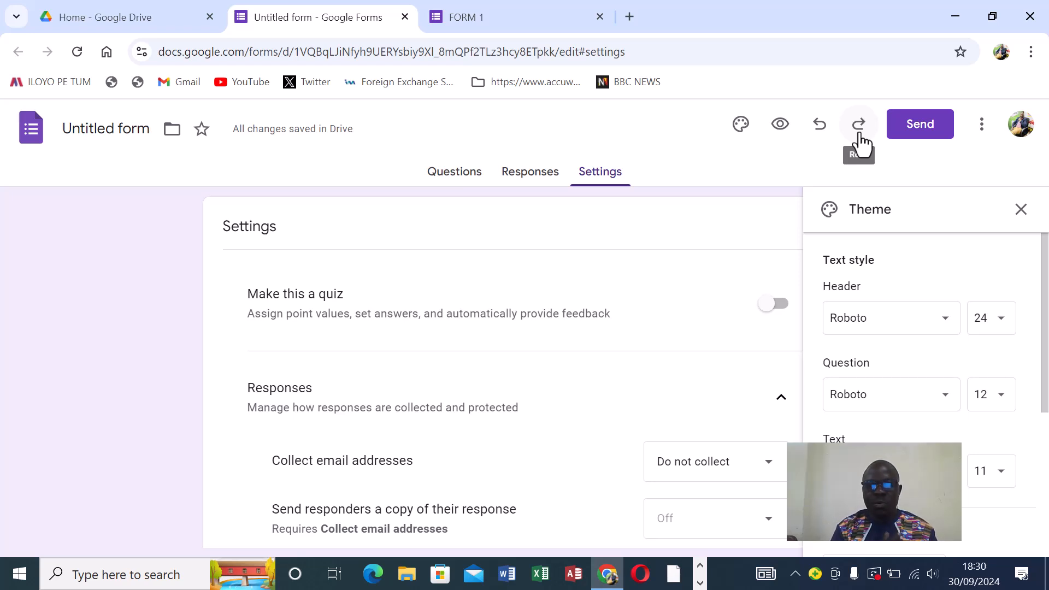
click(821, 133)
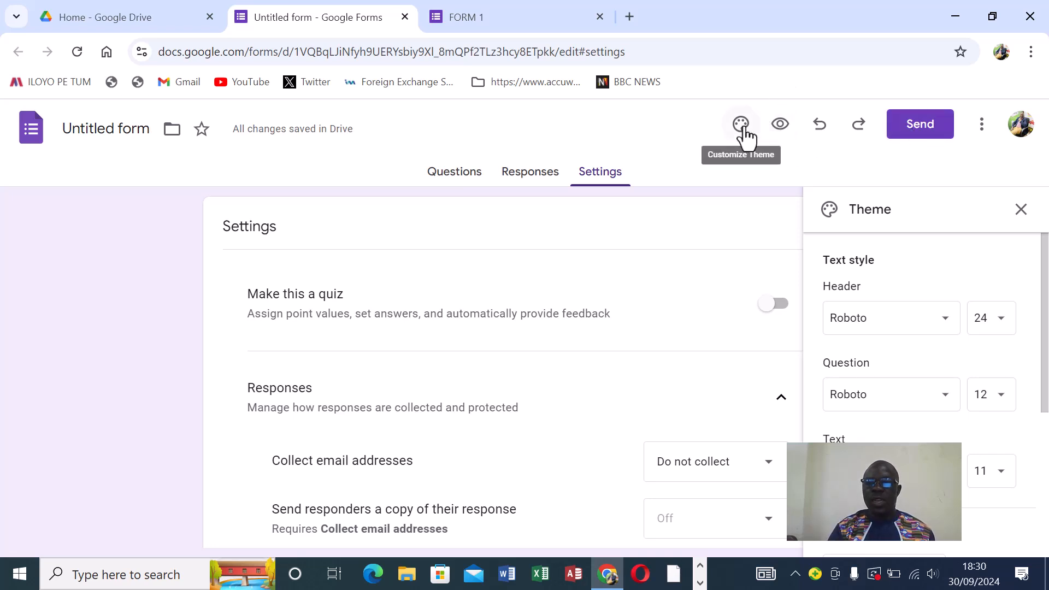
click(533, 174)
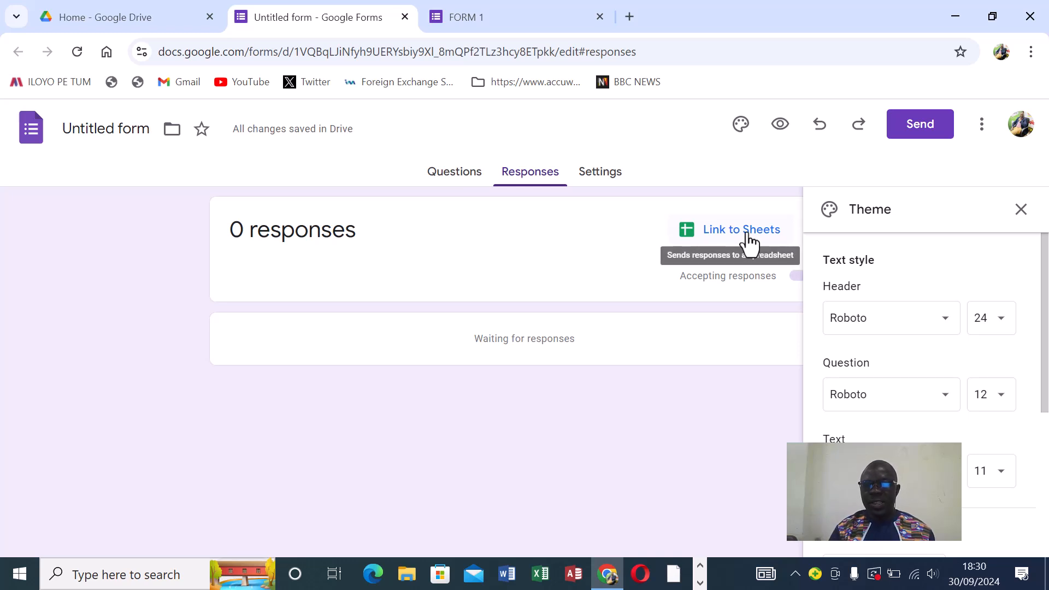
click(603, 173)
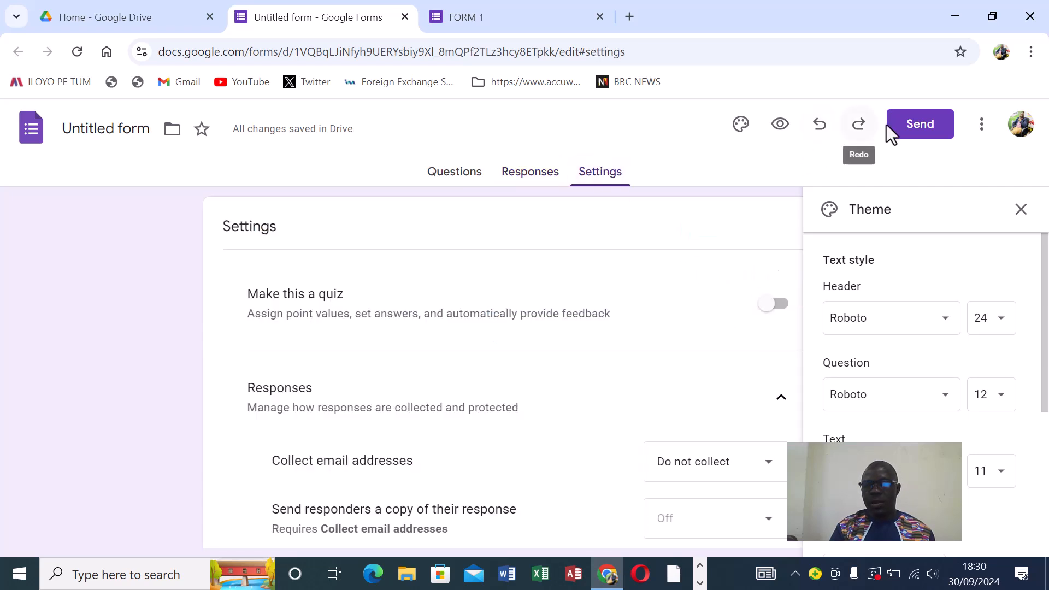
click(982, 130)
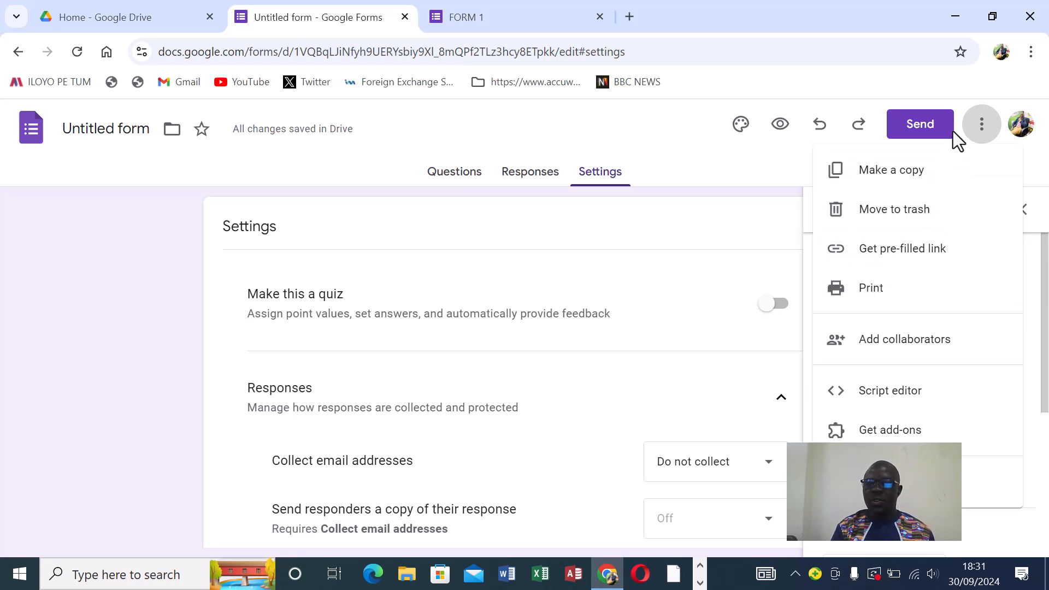
click(931, 133)
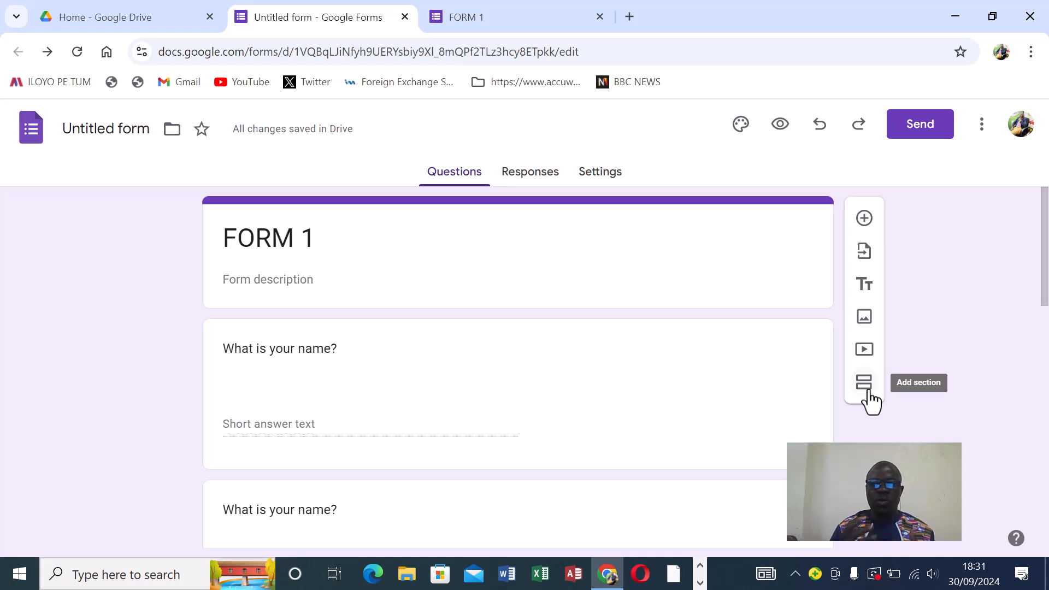
Examine the options for sending the form by e-mail, including the recipient field, and close the browser
click(922, 125)
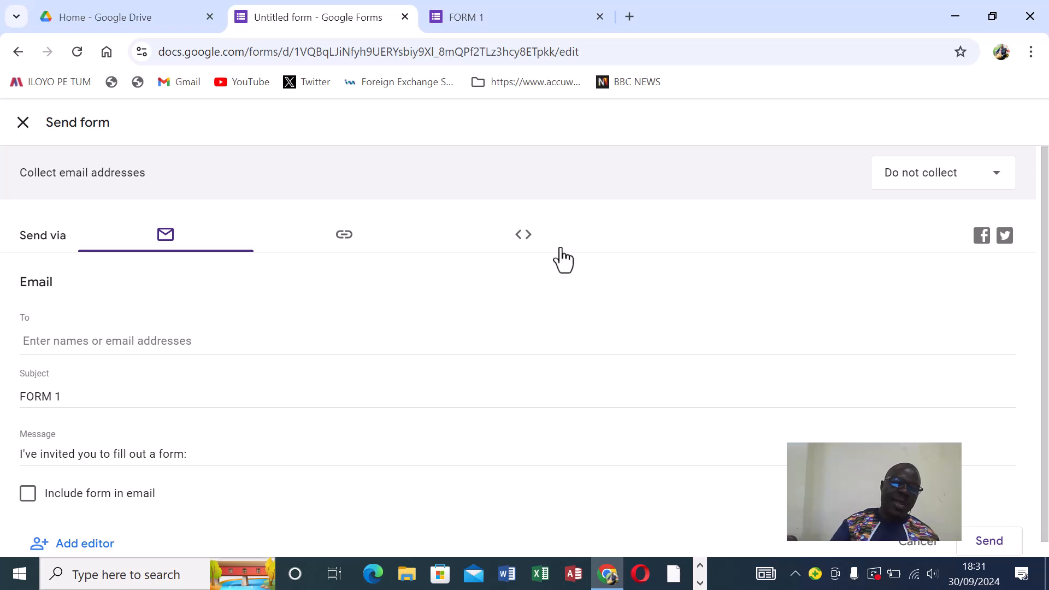
click(70, 339)
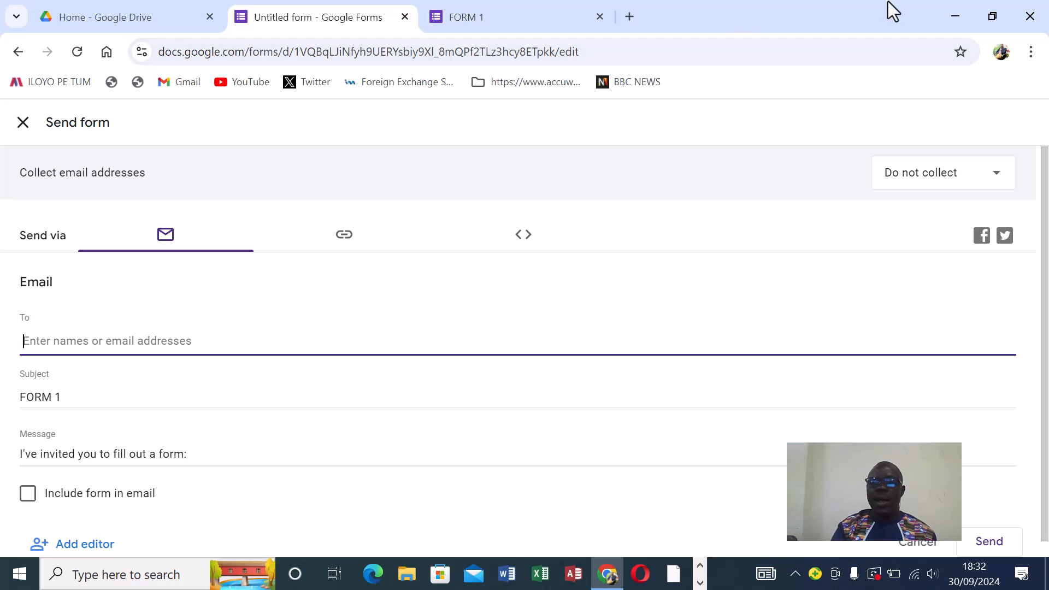
click(1038, 20)
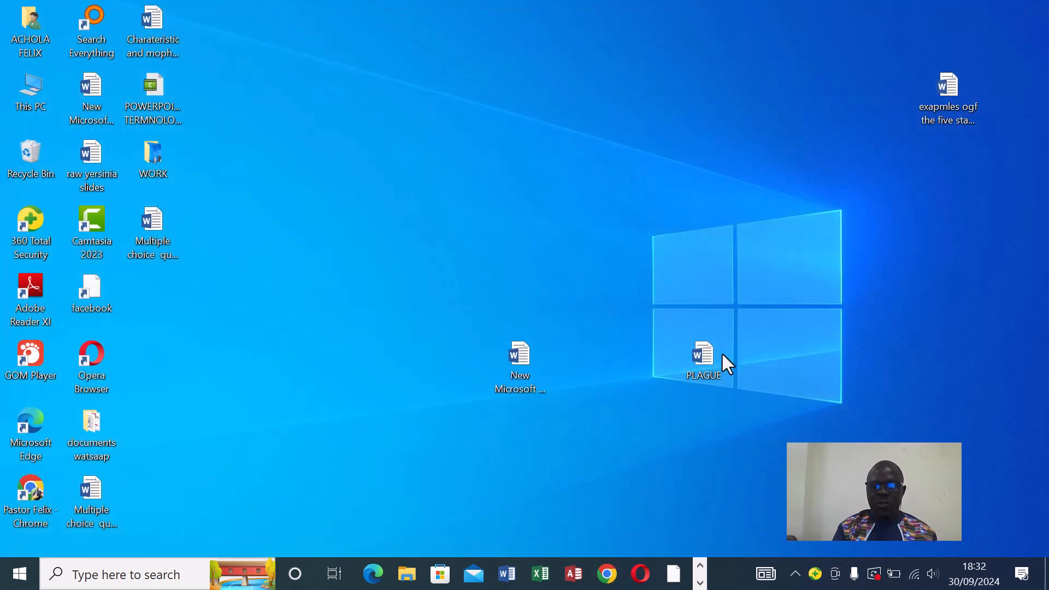